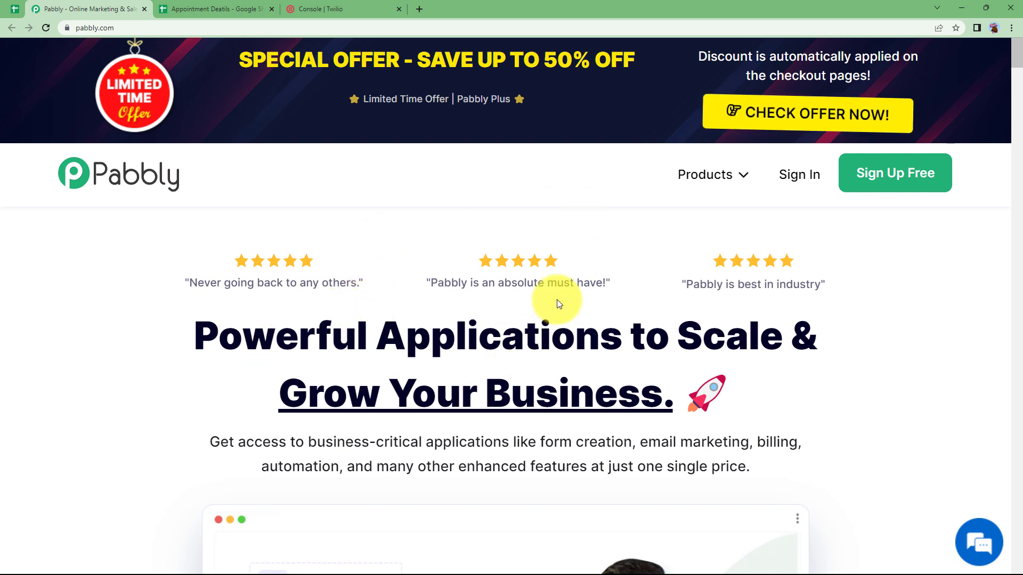
Sign in to the Pabbly account and open Pabbly Connect from the apps list
click(798, 178)
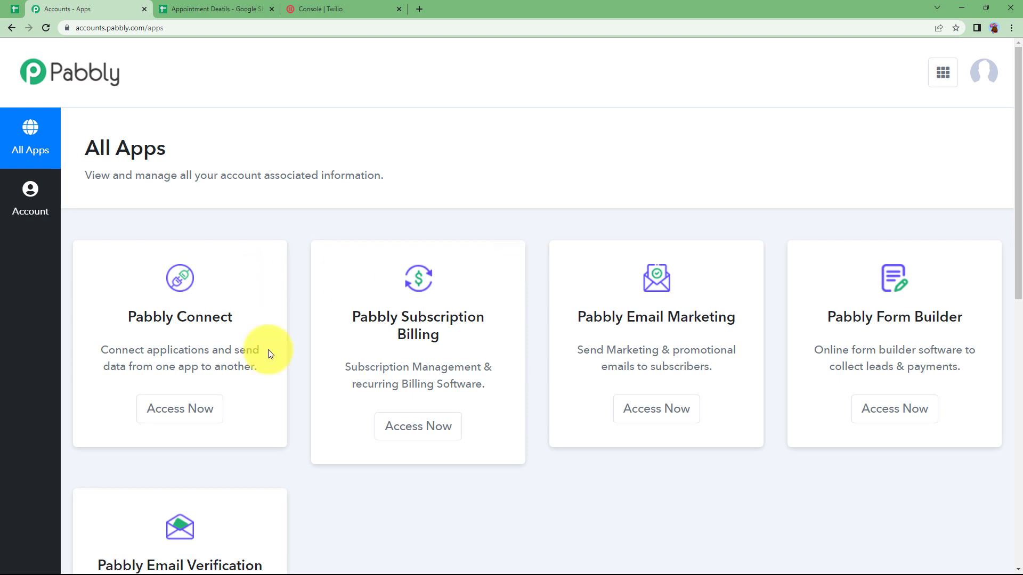
scroll(619, 293, down, 4)
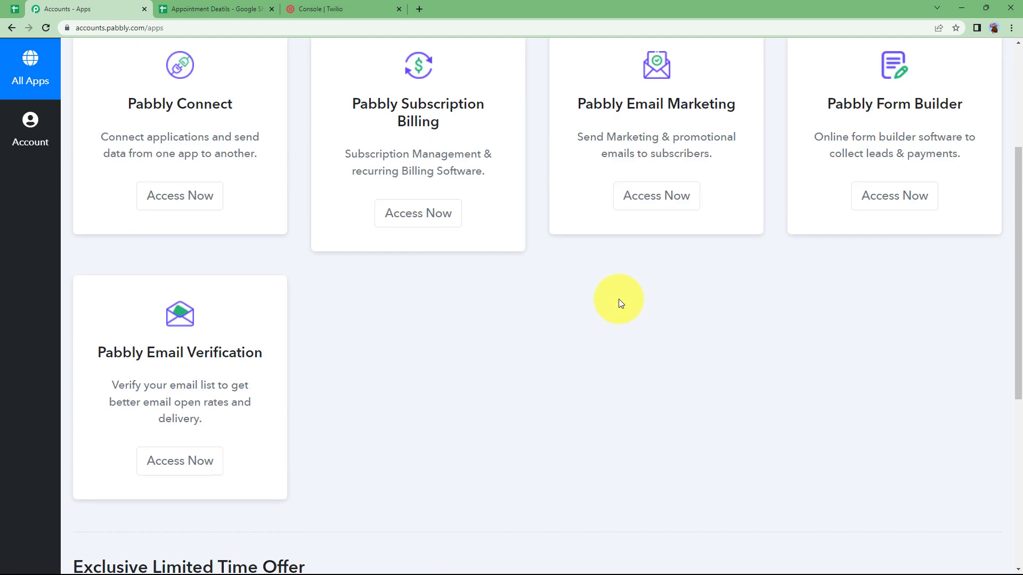
scroll(280, 280, up, 3)
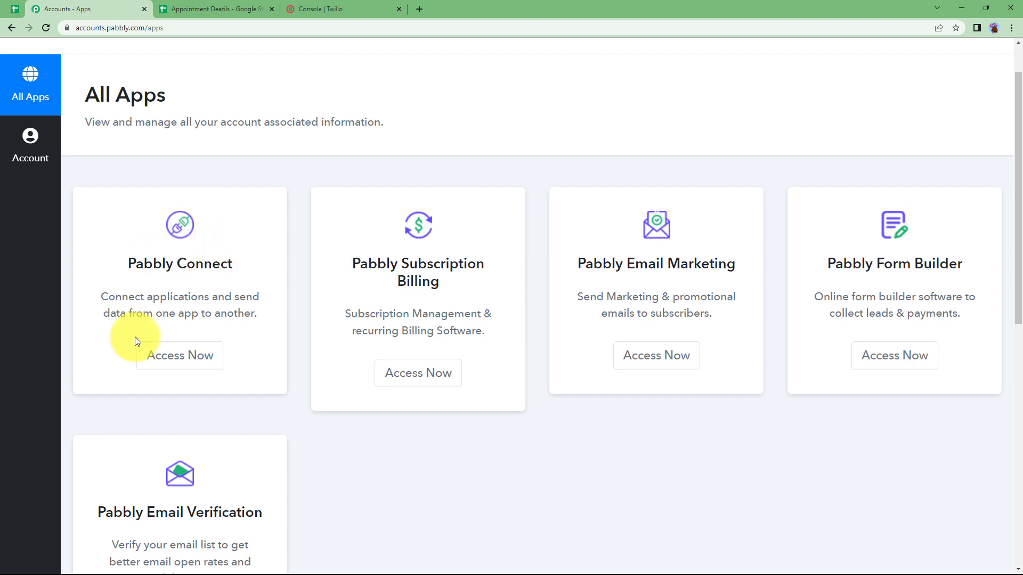
click(154, 355)
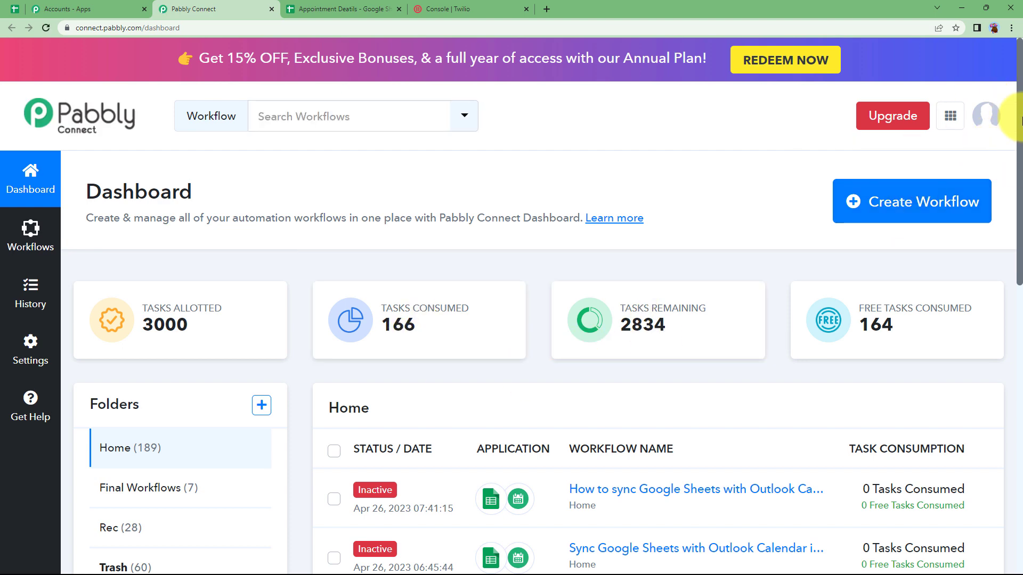
Create a new workflow named 'Google Sheets and Twilio integration'
click(918, 204)
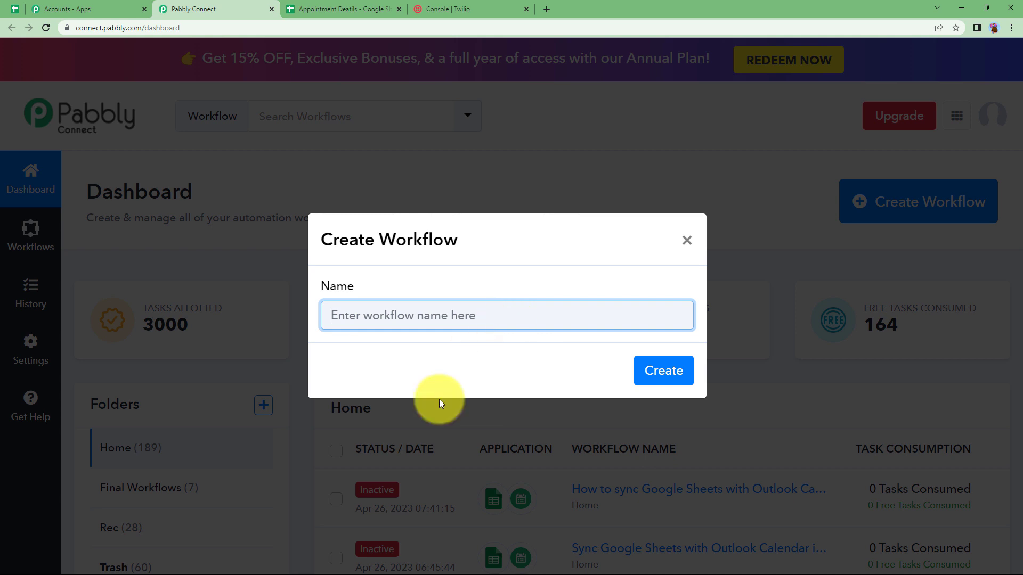
text(Google Sheets)
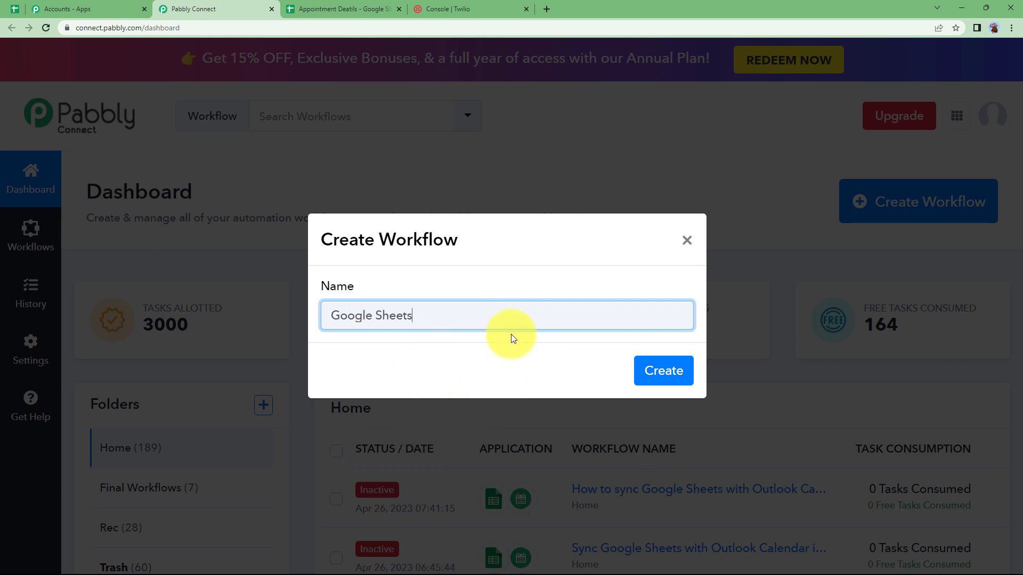
text( and Twilio integration)
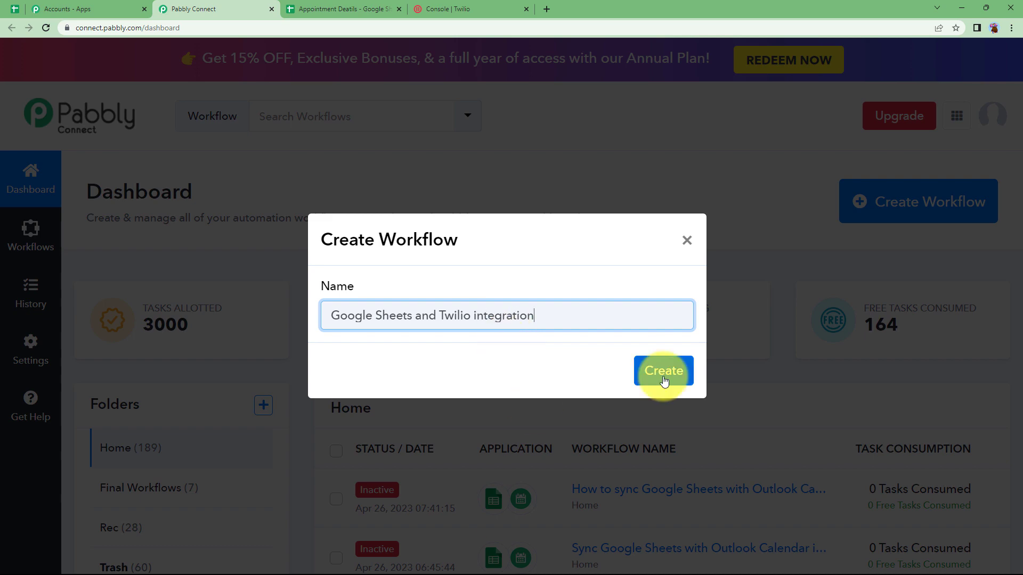
click(661, 373)
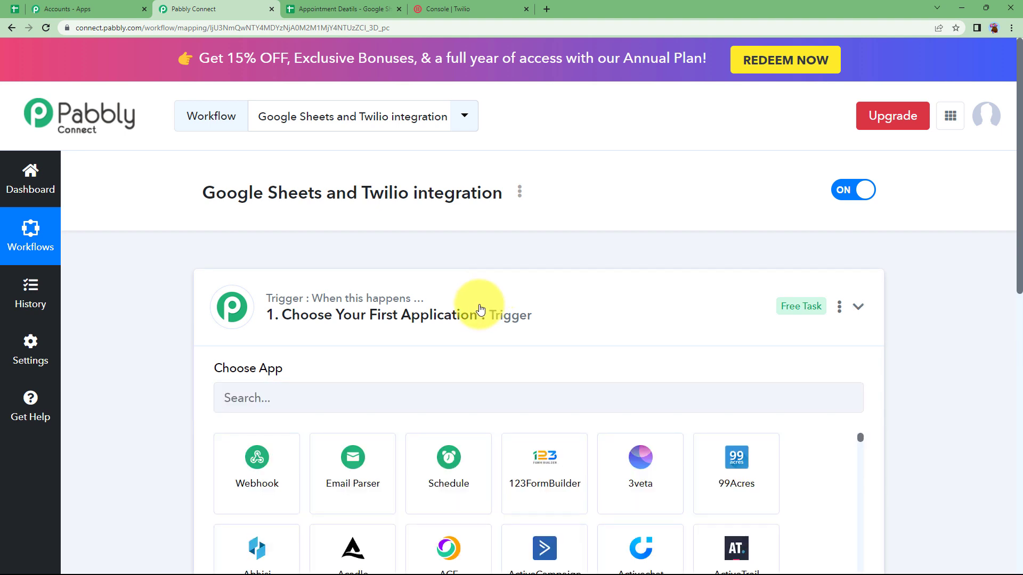
click(479, 309)
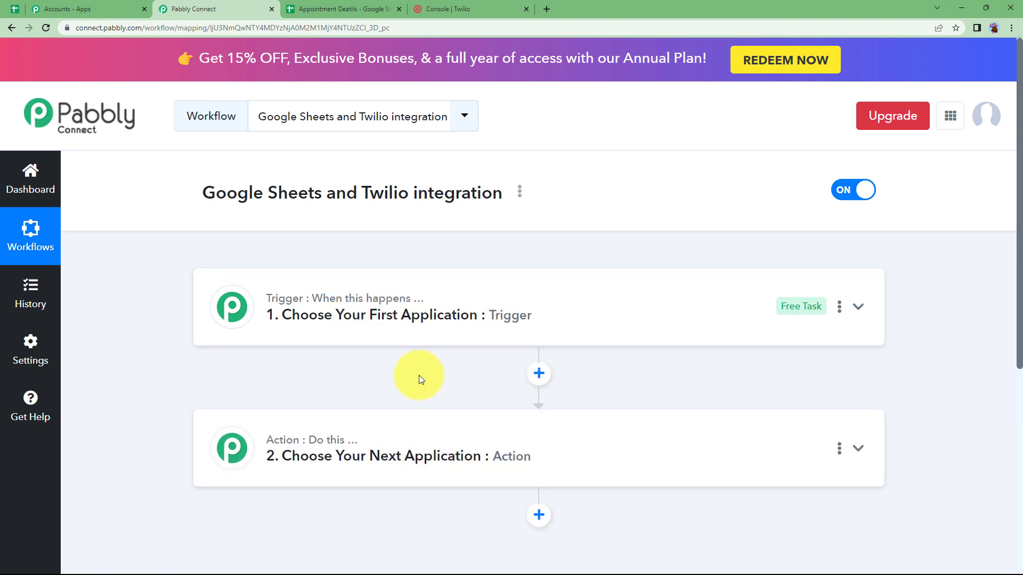
scroll(420, 376, down, 1)
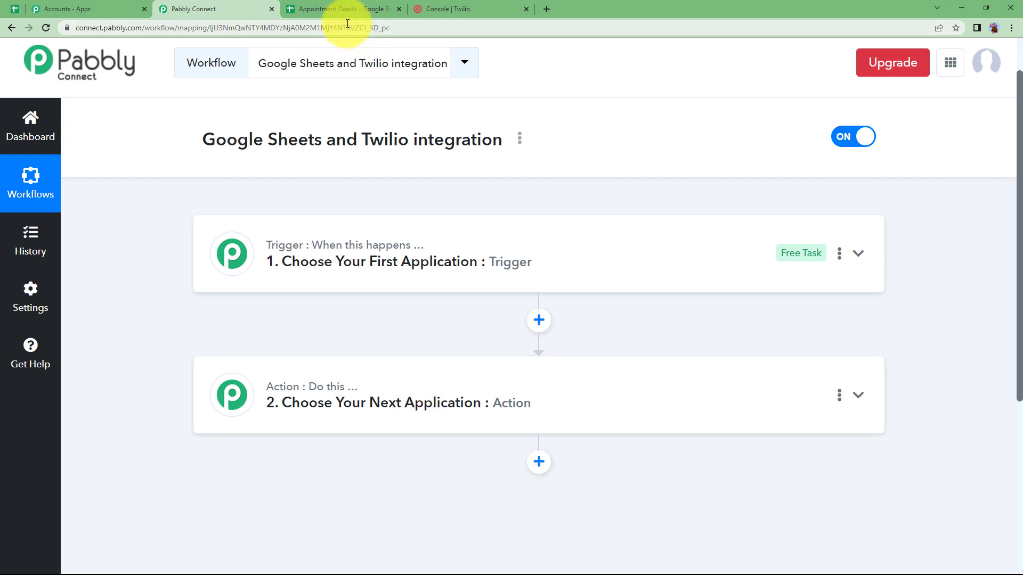
click(335, 10)
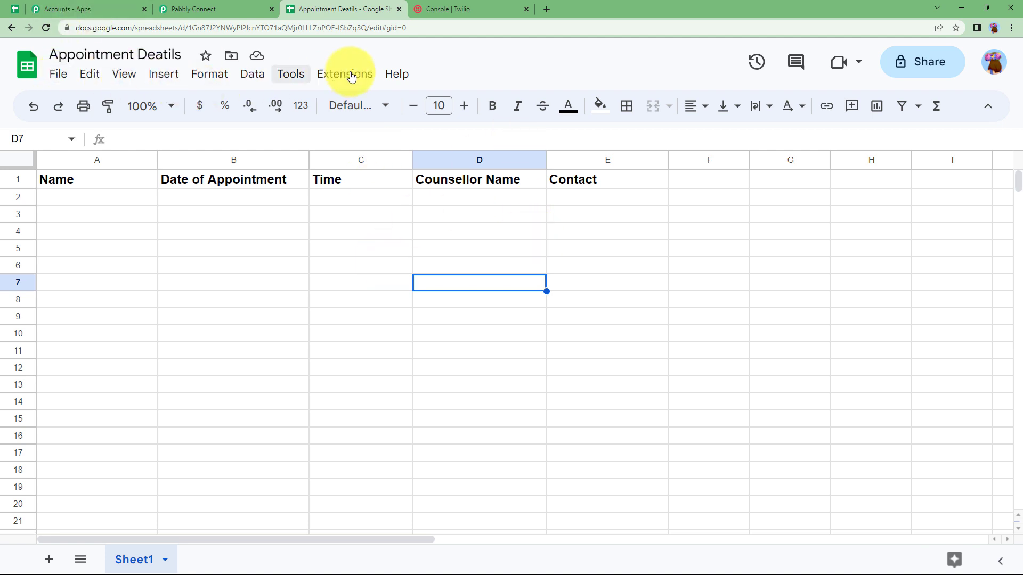
click(459, 9)
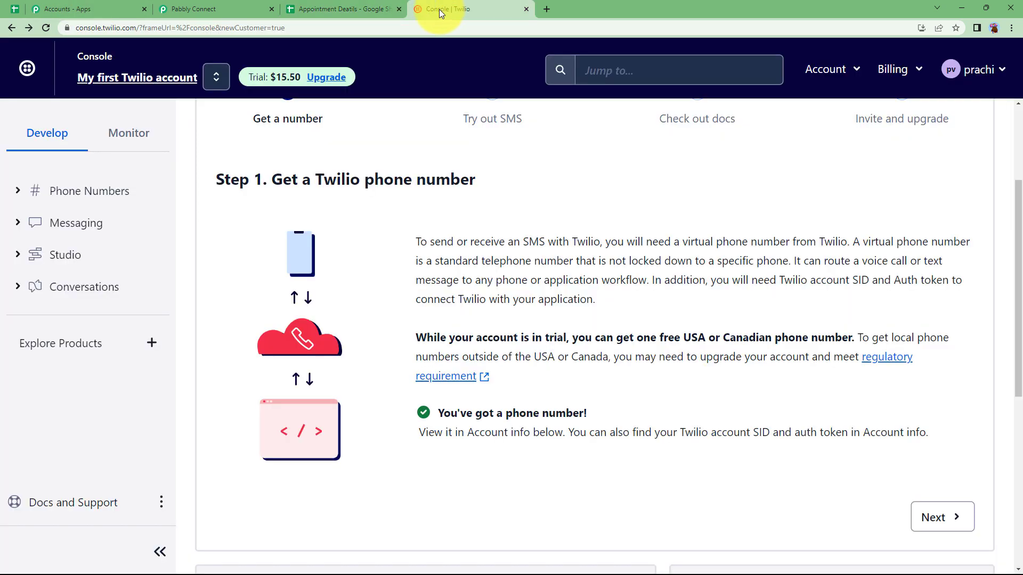
click(193, 9)
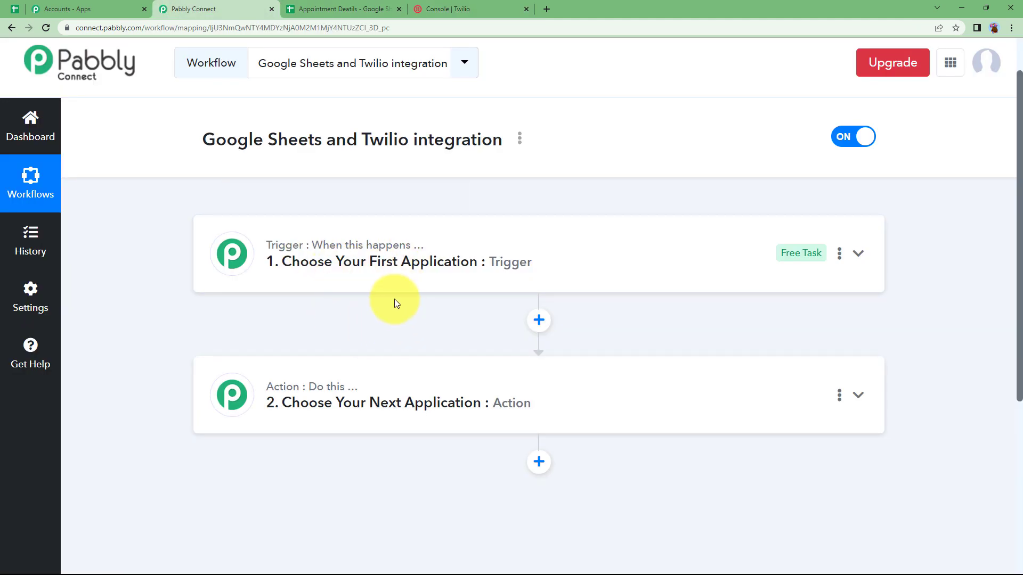
Search 'google' in the trigger apps and choose Google Sheets as the trigger app
click(401, 248)
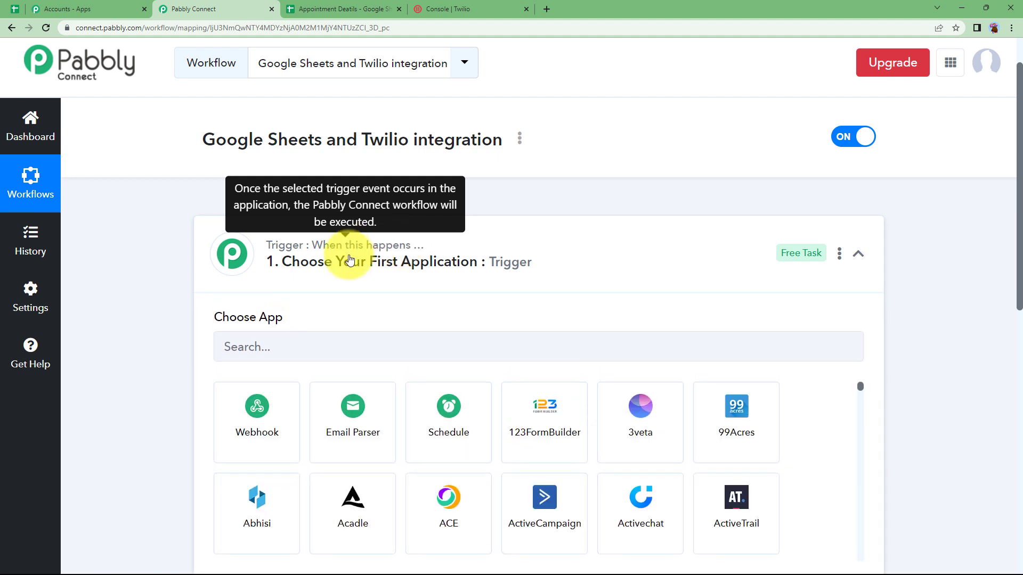
click(394, 251)
click(301, 378)
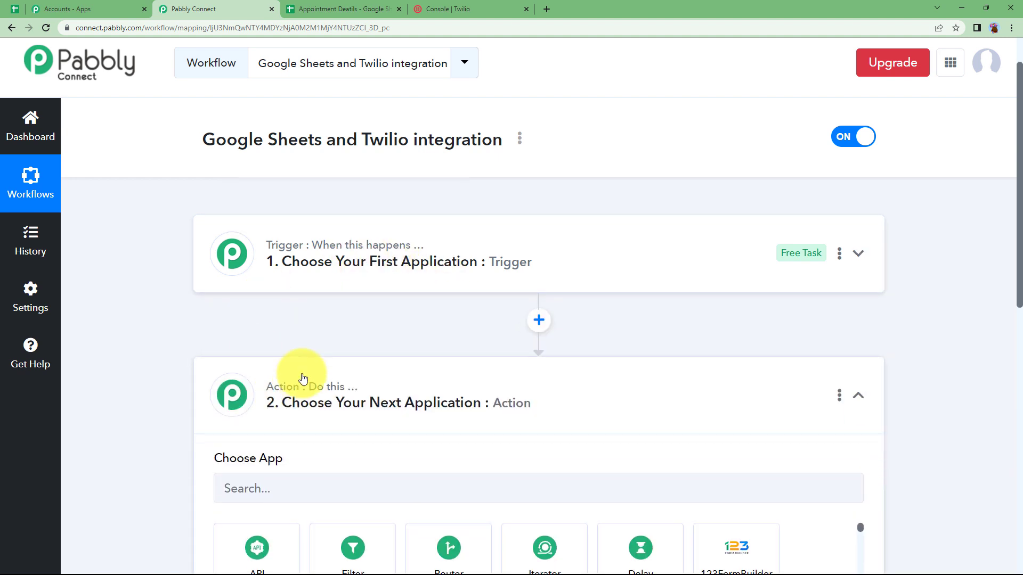
click(310, 397)
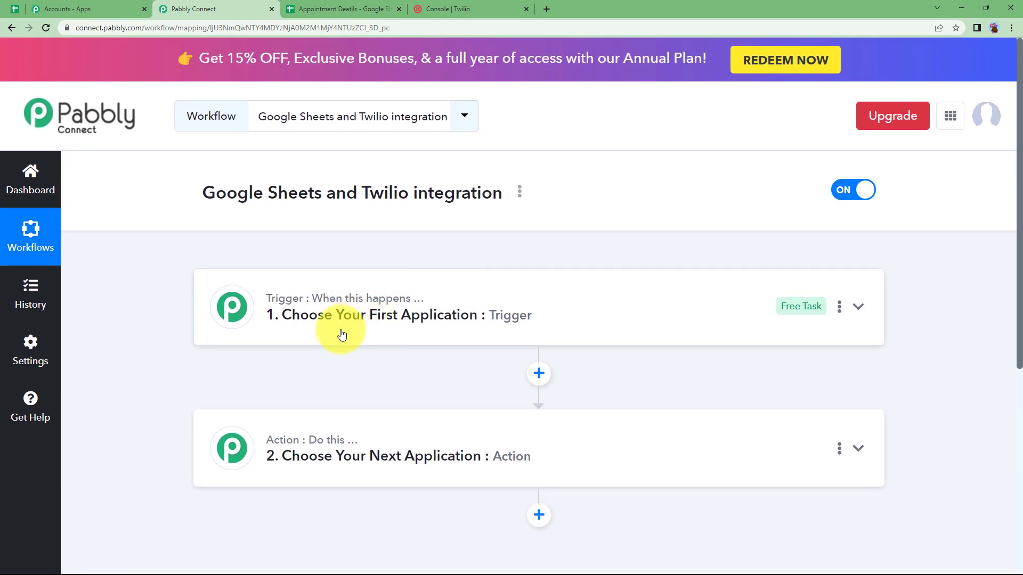
click(341, 333)
click(320, 410)
text(google)
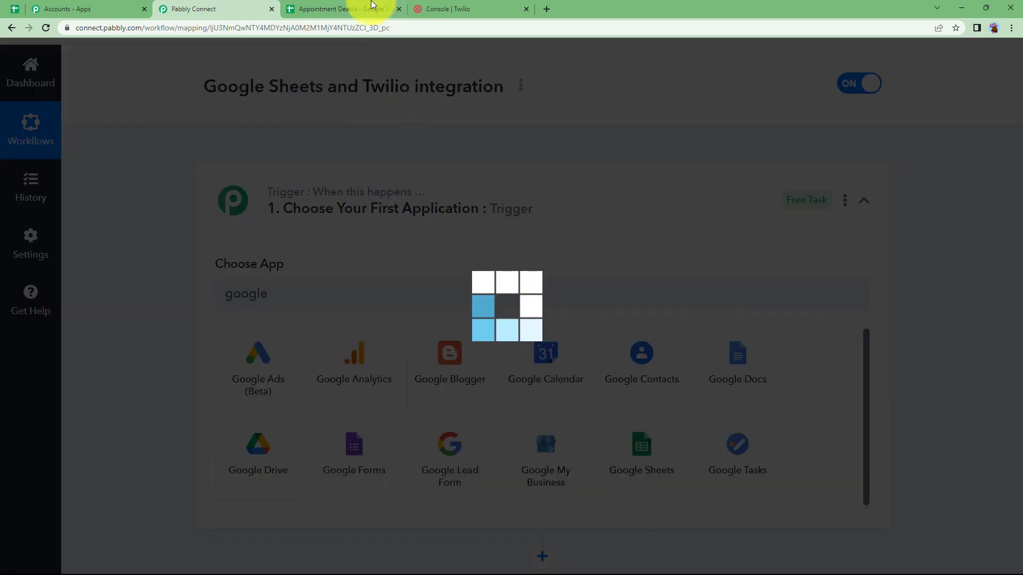
click(367, 8)
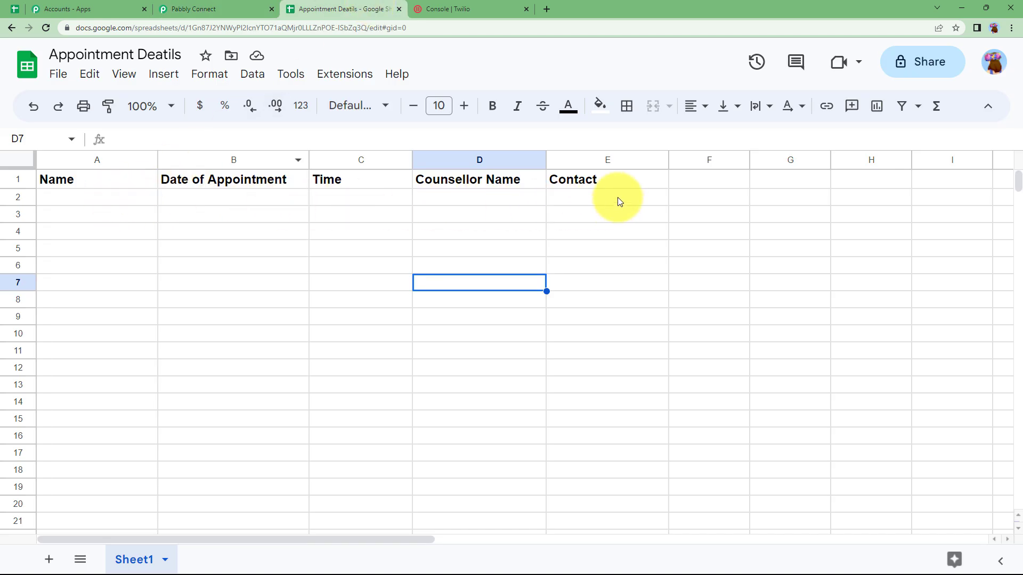
Set the trigger event to New or Updated Spreadsheet Row and wait for a webhook response
click(235, 8)
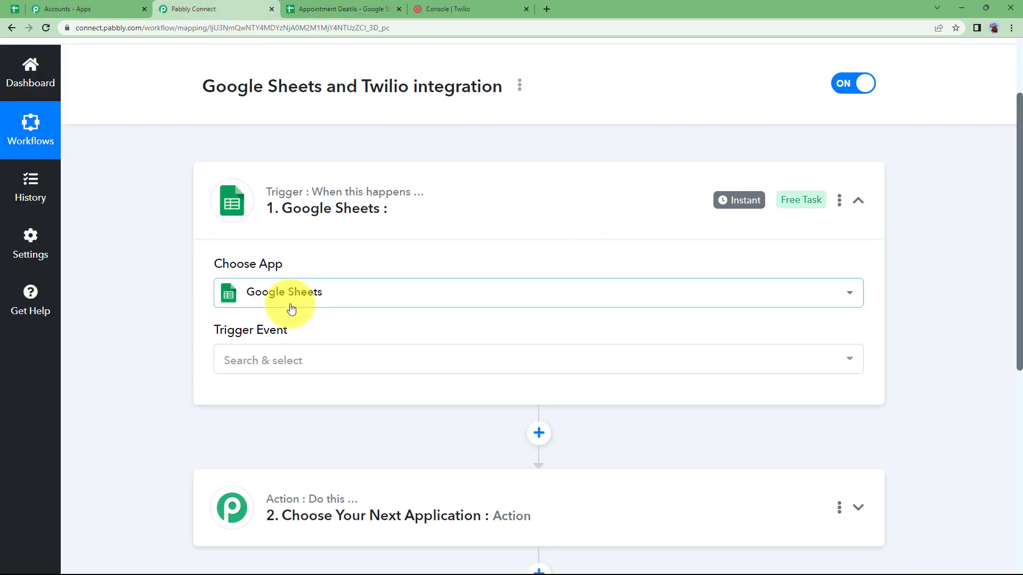
click(302, 373)
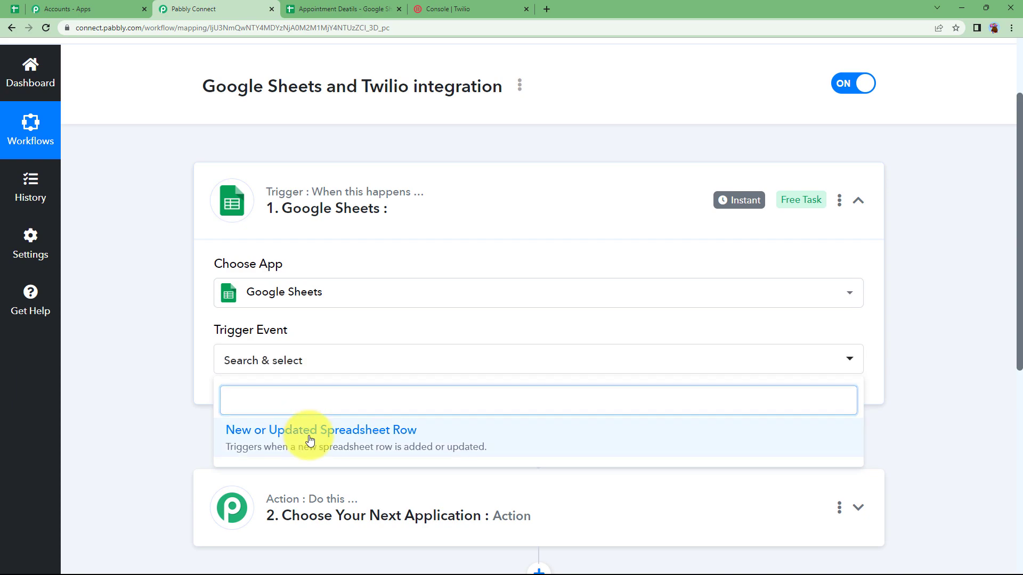
click(308, 432)
scroll(190, 379, down, 9)
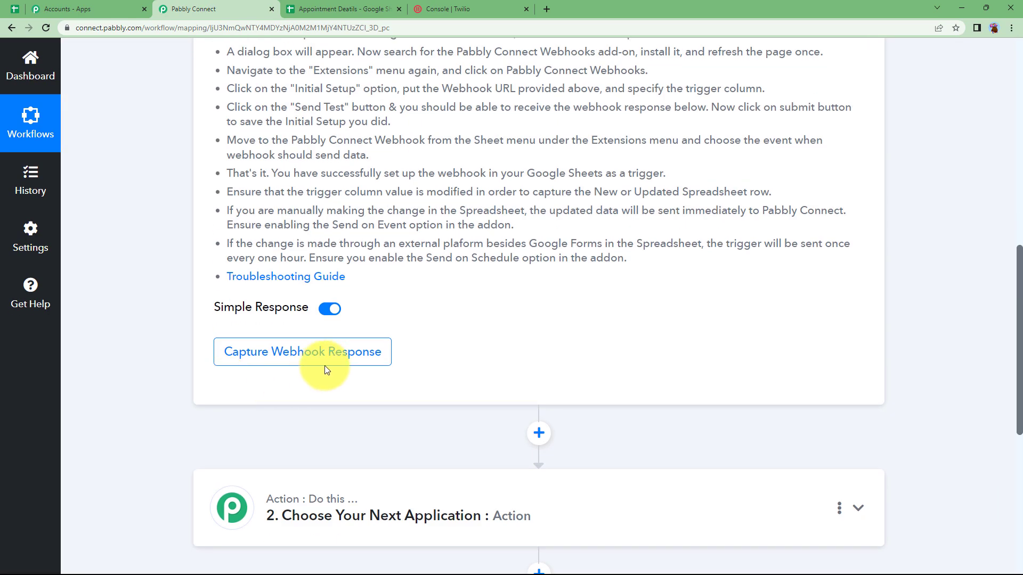
click(330, 362)
Review the Webhook URL section and setup steps, checking the Appointment Deatils spreadsheet
scroll(468, 297, up, 7)
drag(205, 321, 311, 321)
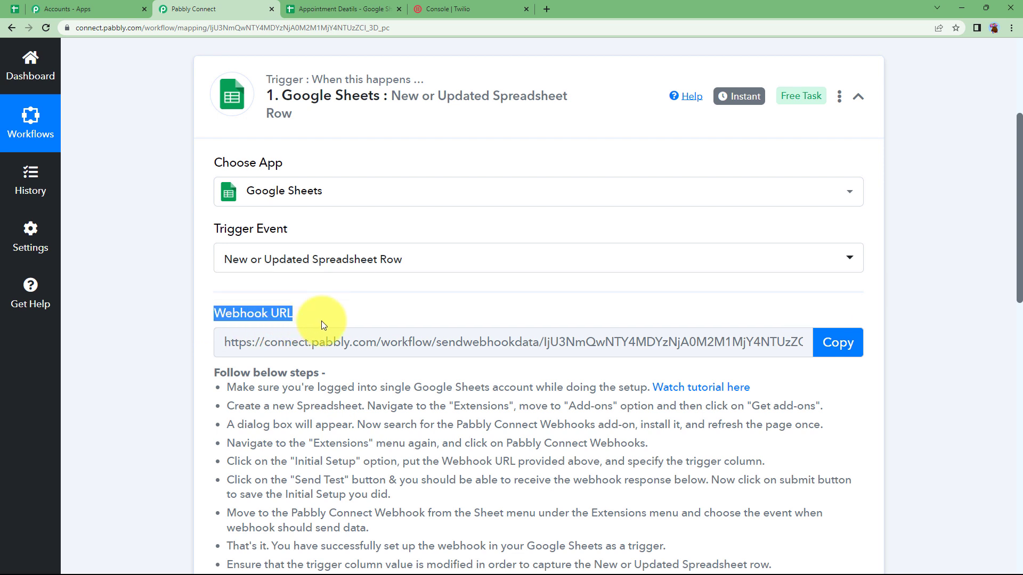
scroll(376, 373, down, 2)
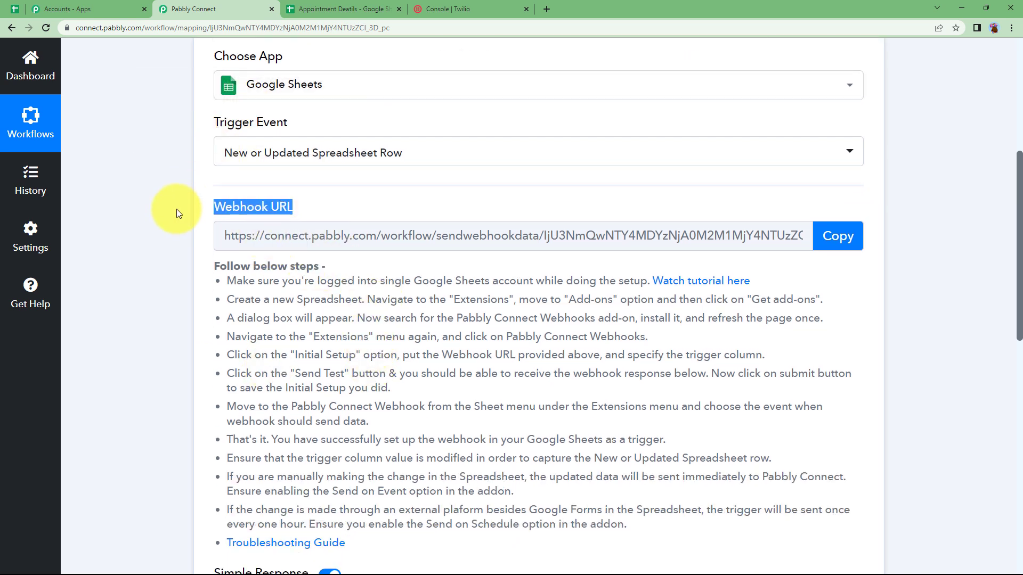
scroll(270, 340, down, 4)
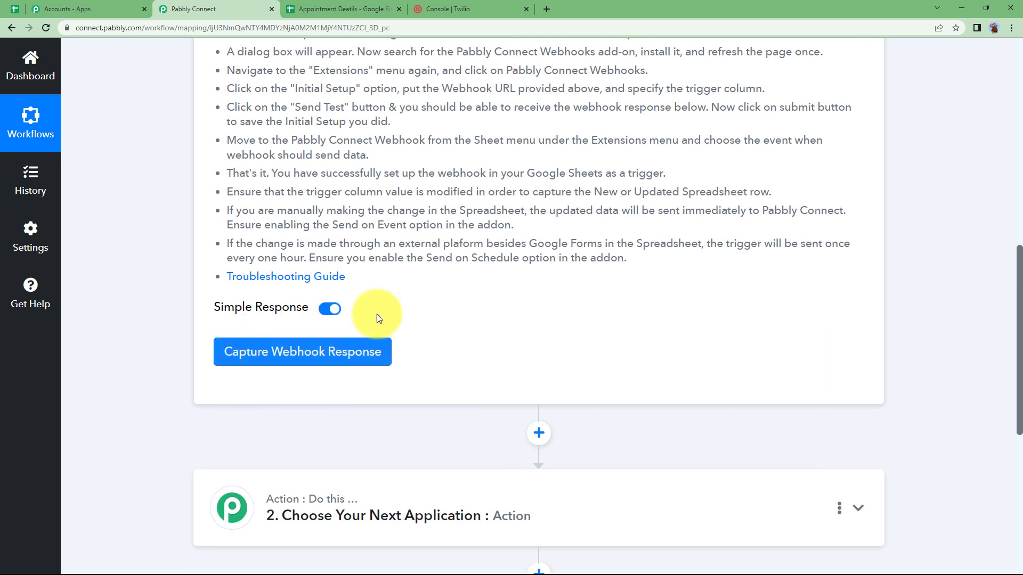
click(373, 9)
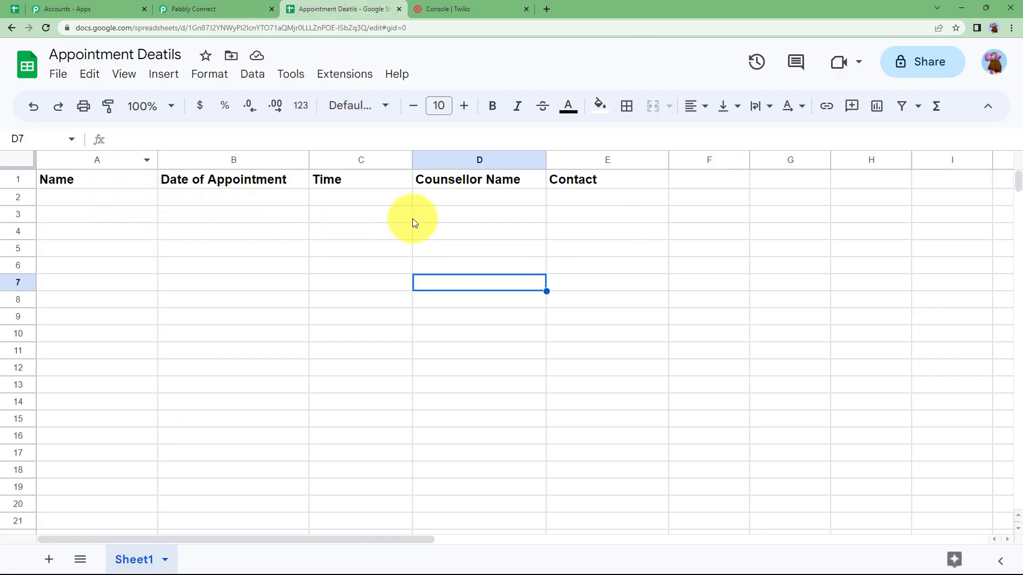
click(201, 8)
scroll(278, 271, up, 5)
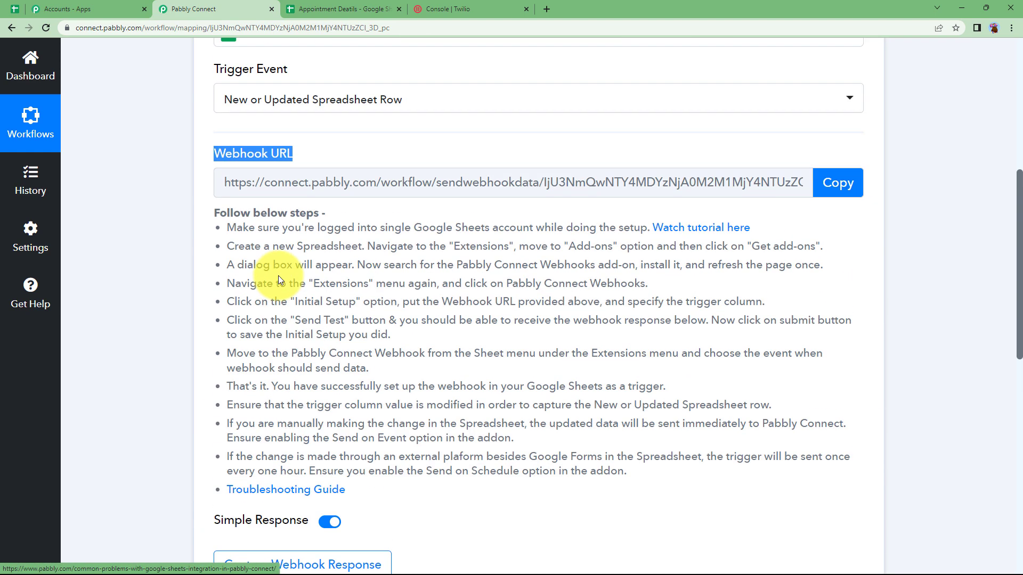
click(302, 304)
Enter the client's name in A2 and '20th May 2023' in B2
click(336, 8)
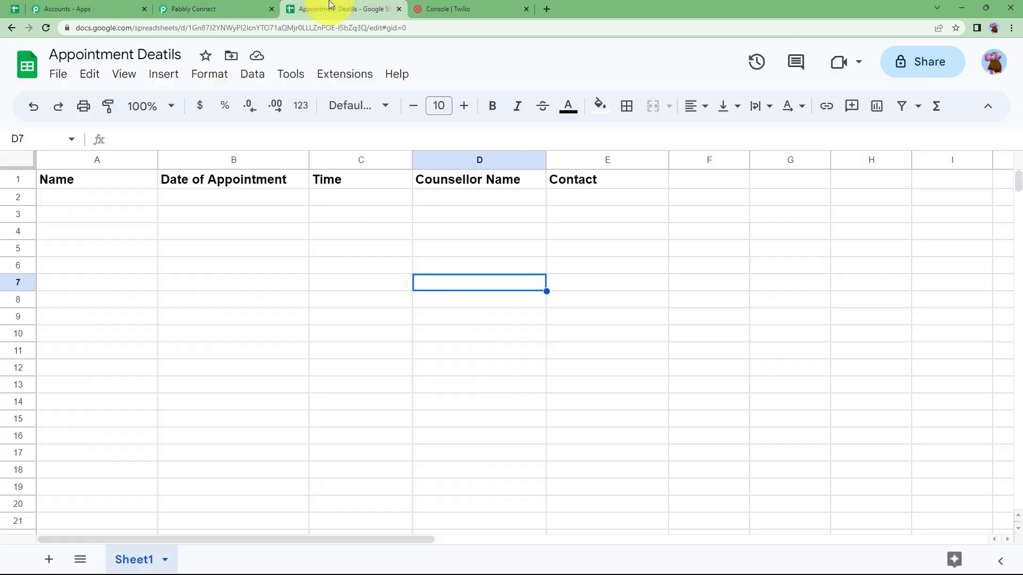
click(123, 200)
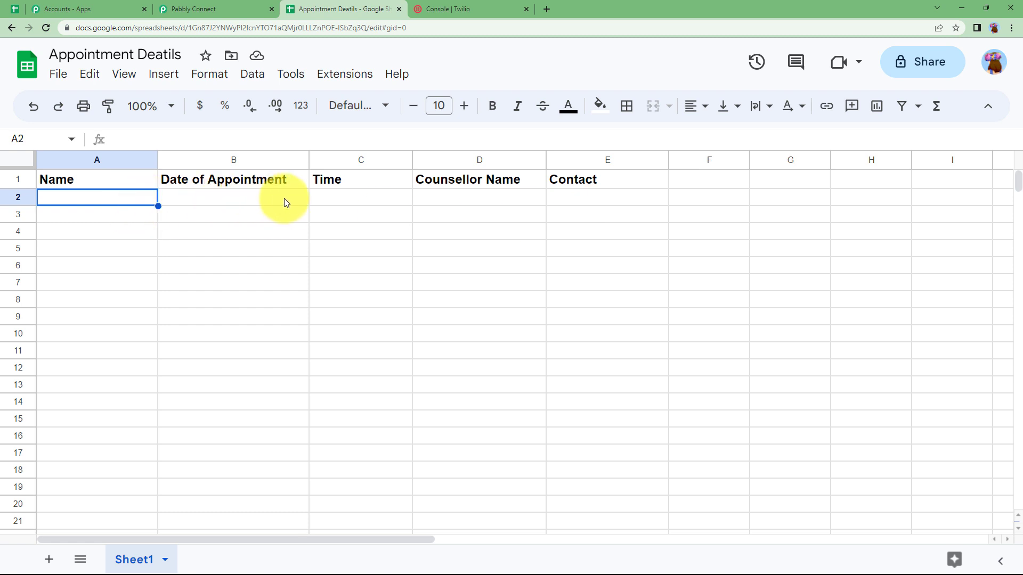
double_click(89, 195)
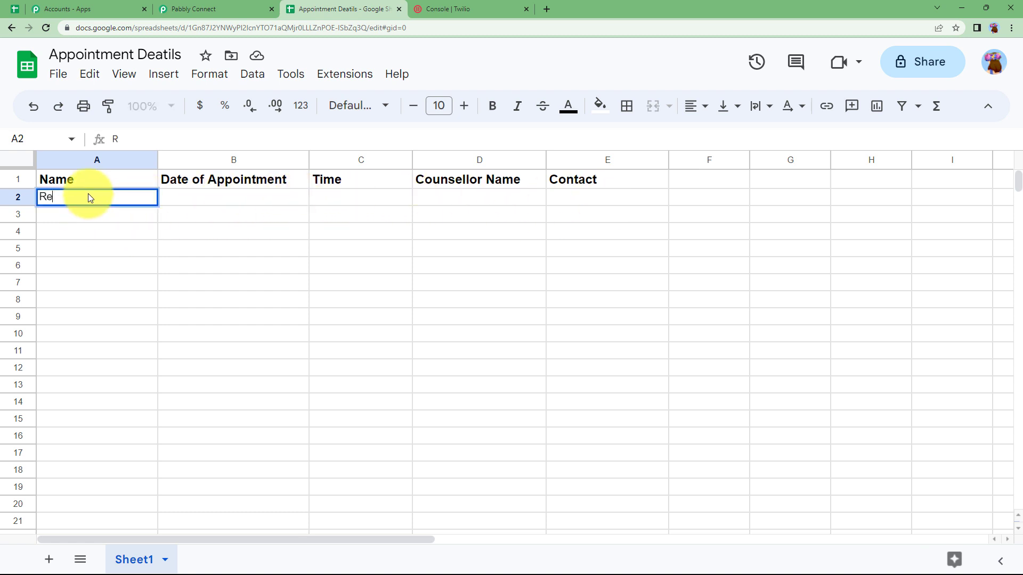
click(202, 204)
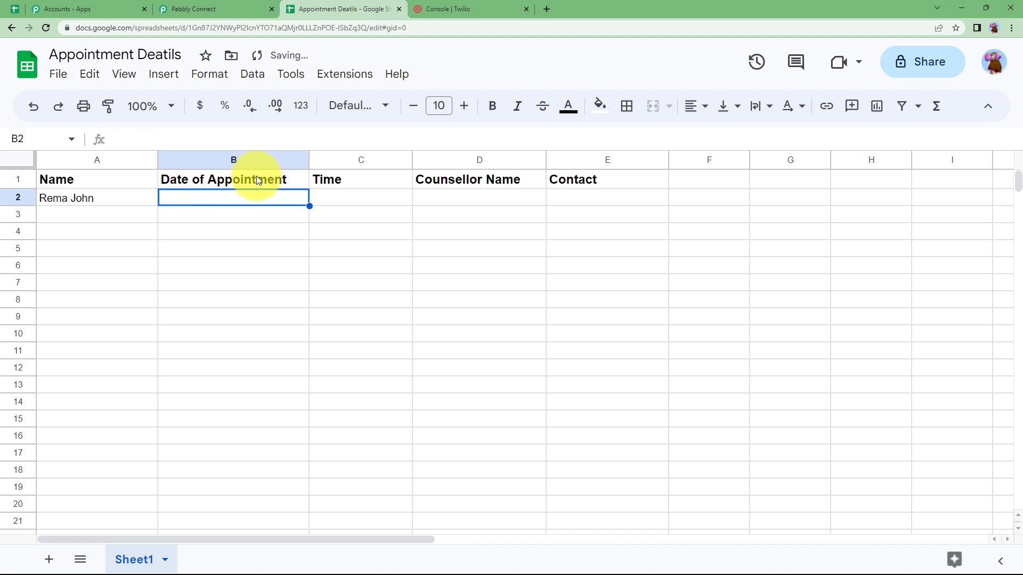
text(20th May 2023)
key(Return)
Format the date cell B2 as plain text
click(263, 196)
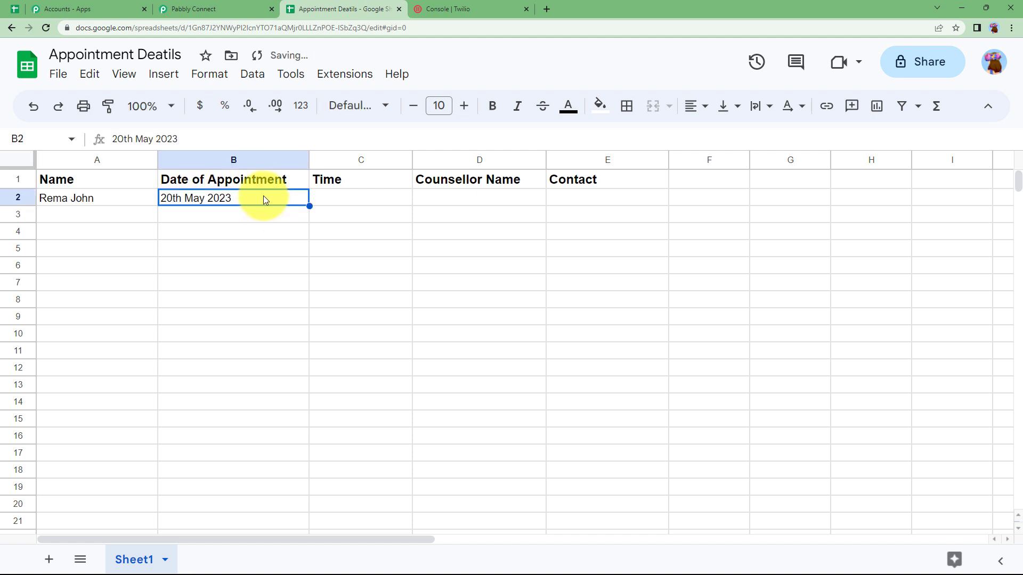
click(211, 75)
mouse_move(269, 149)
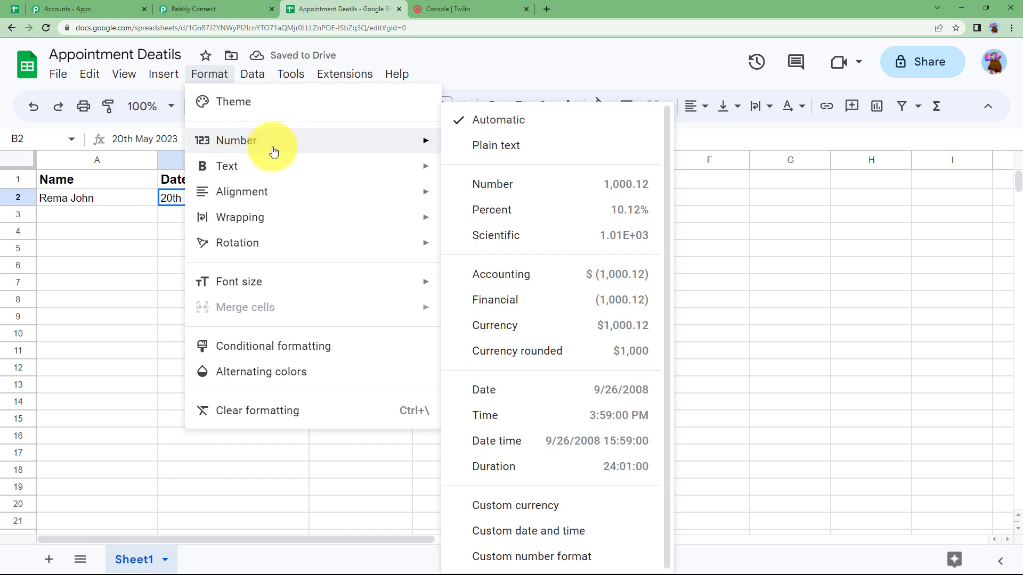
click(495, 147)
Fill C2 with 01:00 PM, D2 with the counsellor's name, and paste the contact number into E2
click(357, 201)
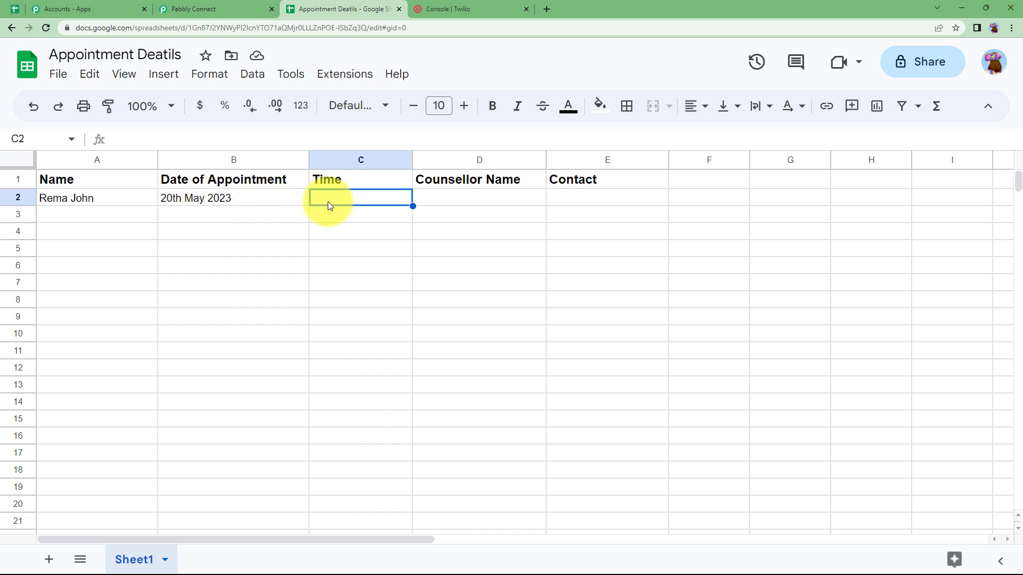
double_click(343, 194)
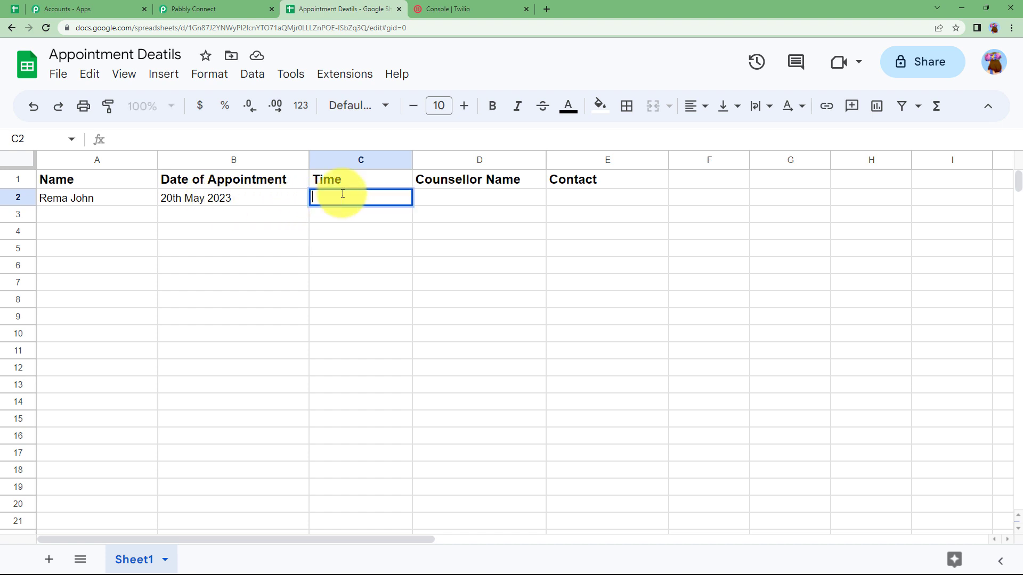
text(01:00 PM)
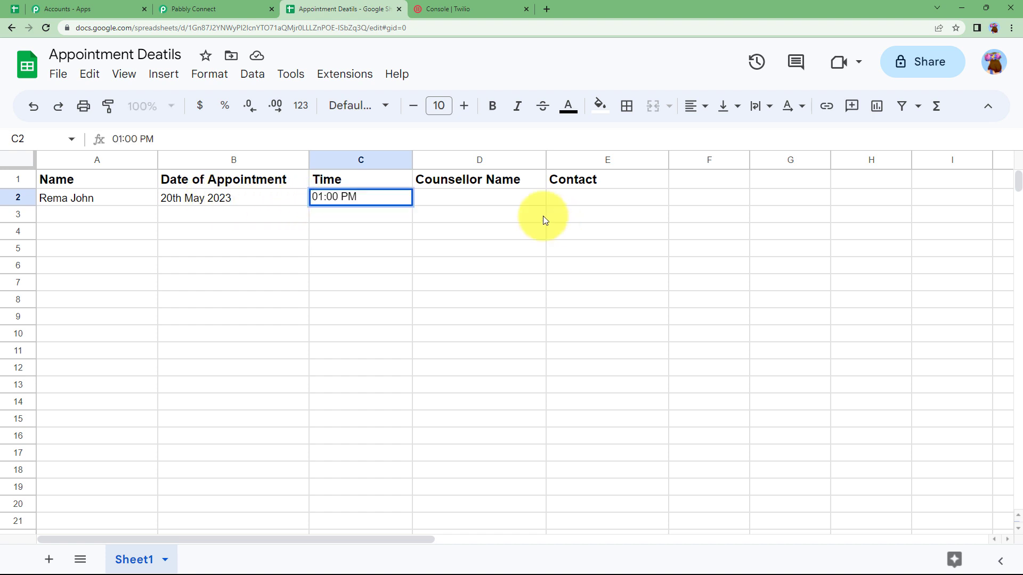
click(504, 202)
text(Dr. Demo Doctor)
click(578, 198)
double_click(578, 199)
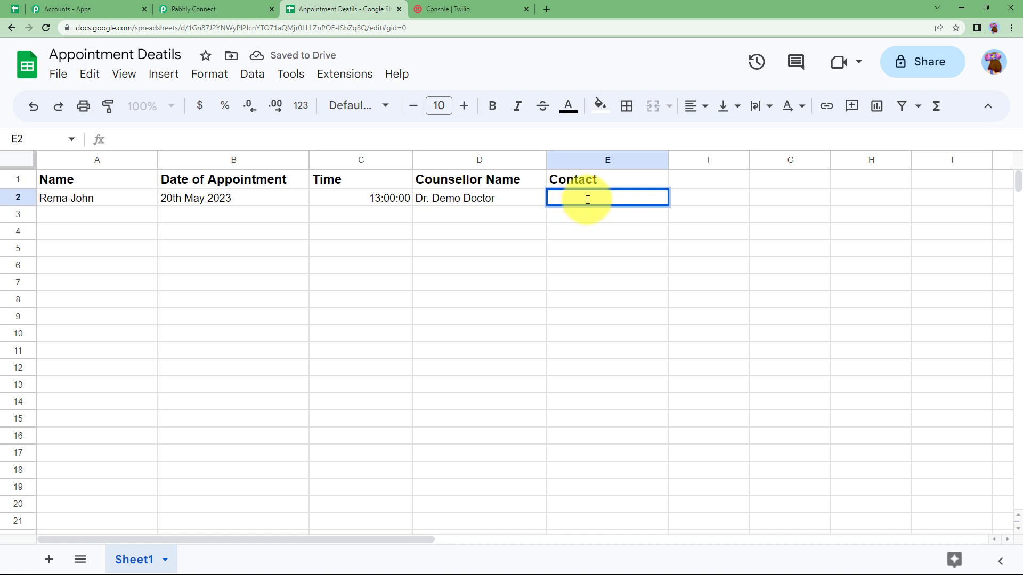
key(ctrl+v)
key(Return)
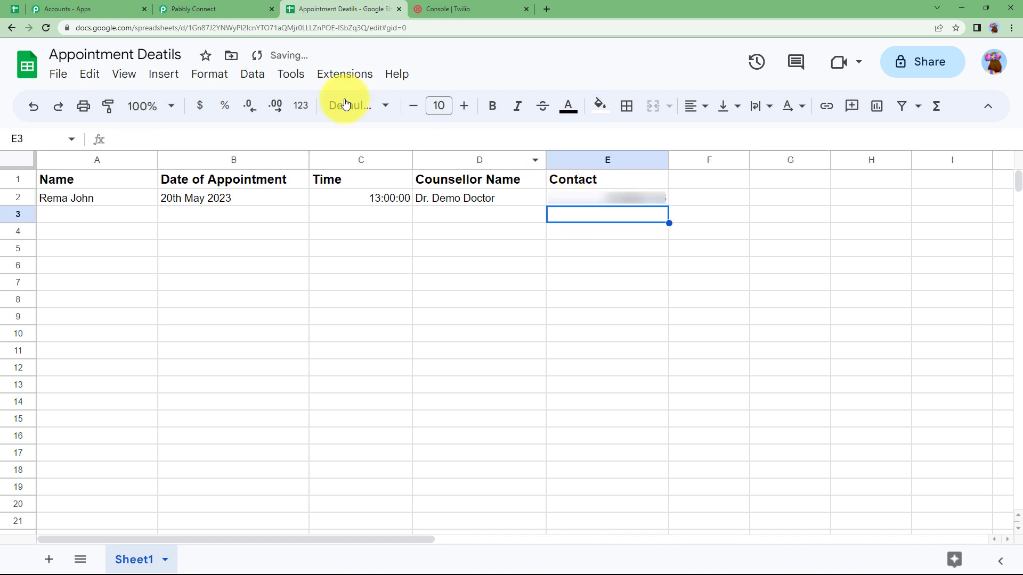
Search the add-on Marketplace for 'pabbly co' and confirm Pabbly Connect Webhooks shows as Installed
click(197, 9)
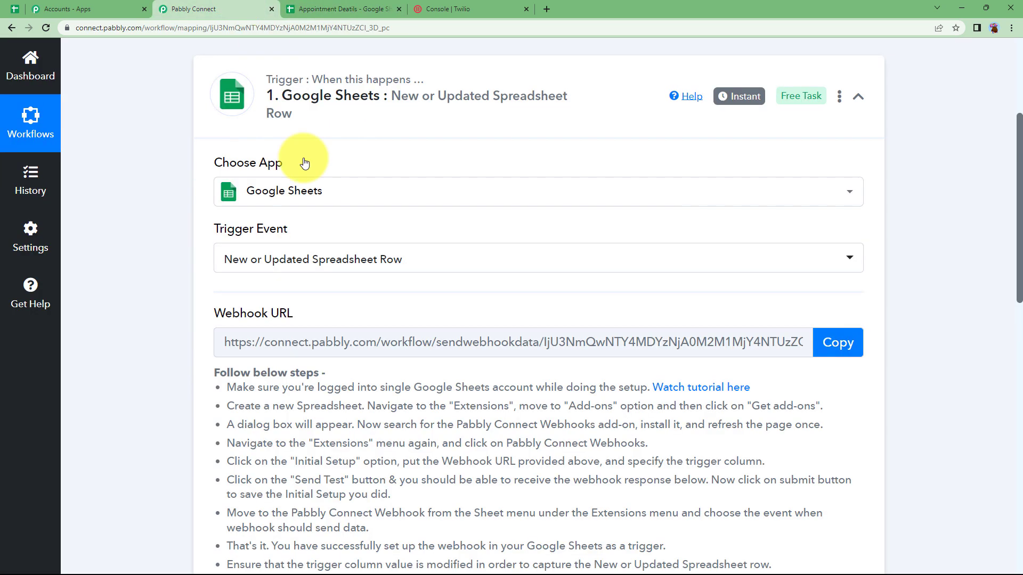
click(344, 8)
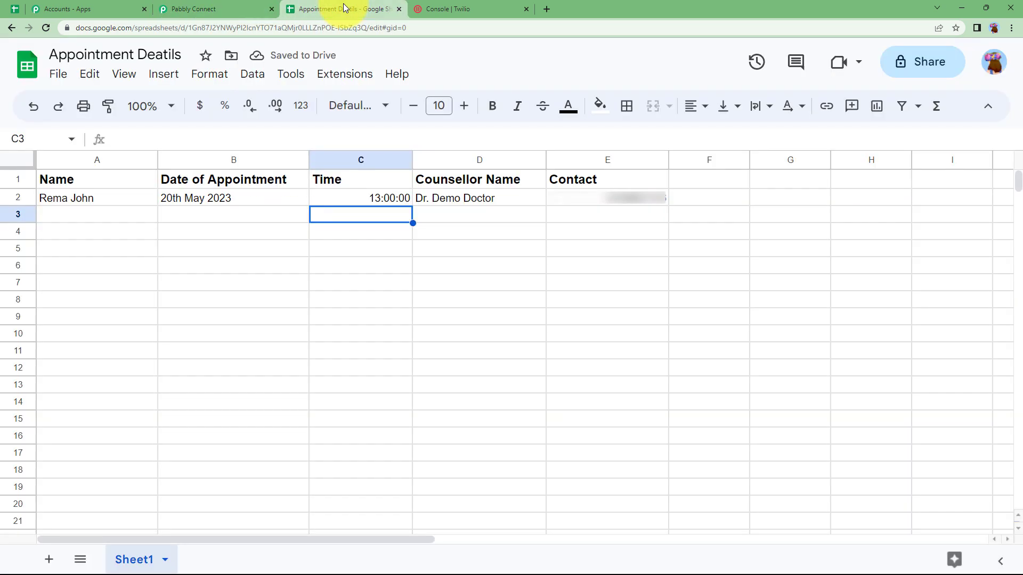
click(344, 80)
mouse_move(392, 101)
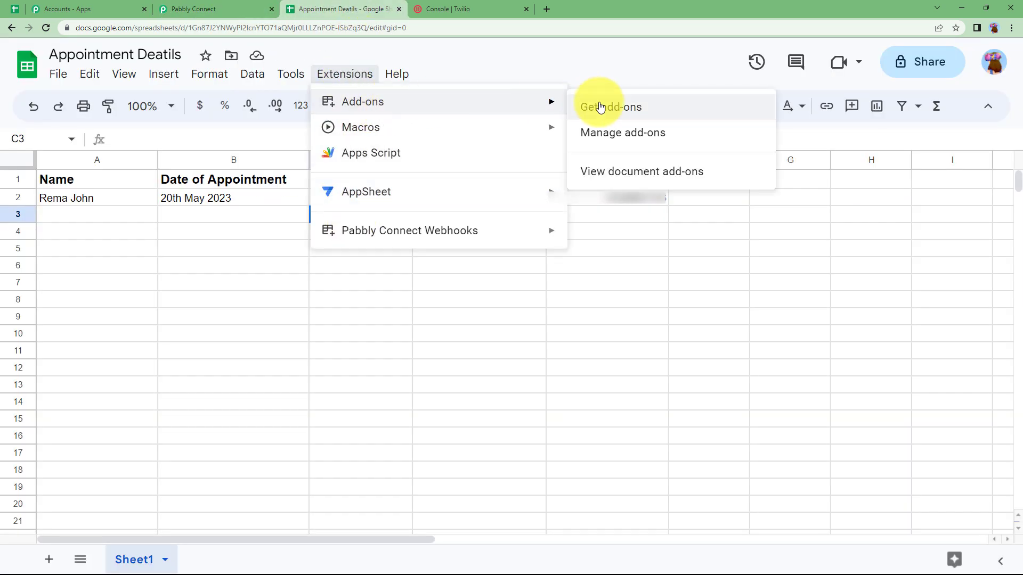
click(590, 106)
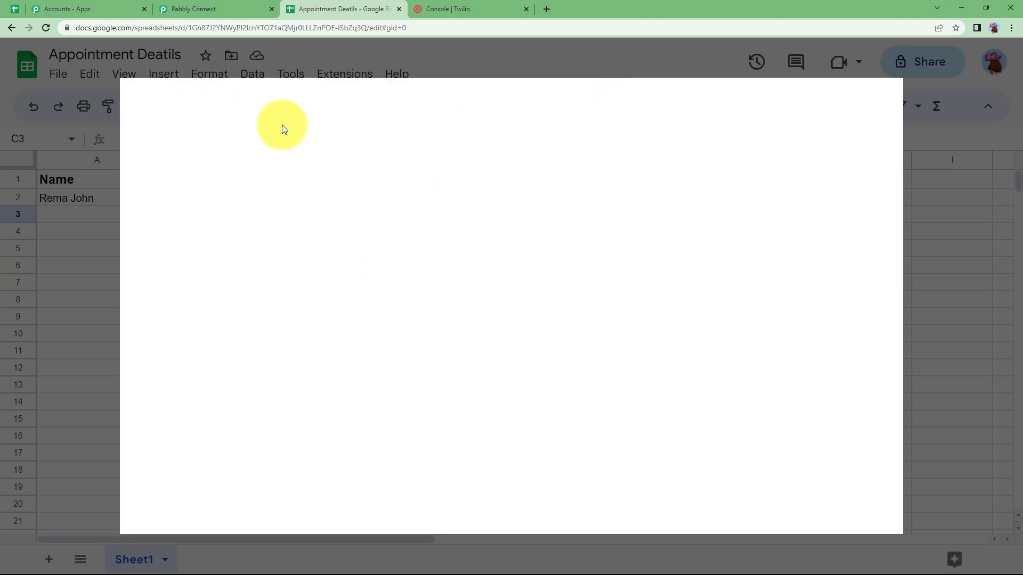
click(517, 103)
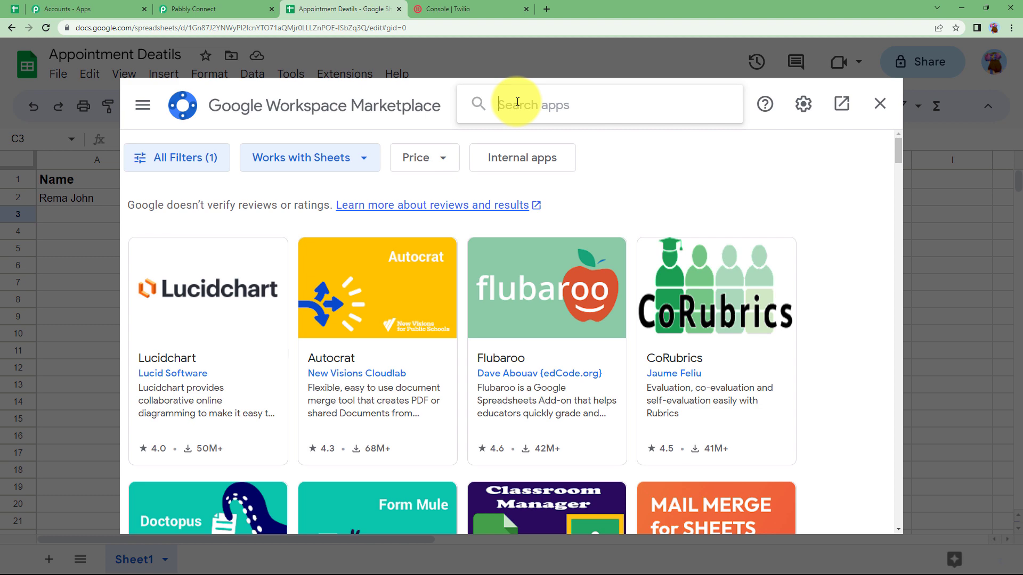
text(pabbly c)
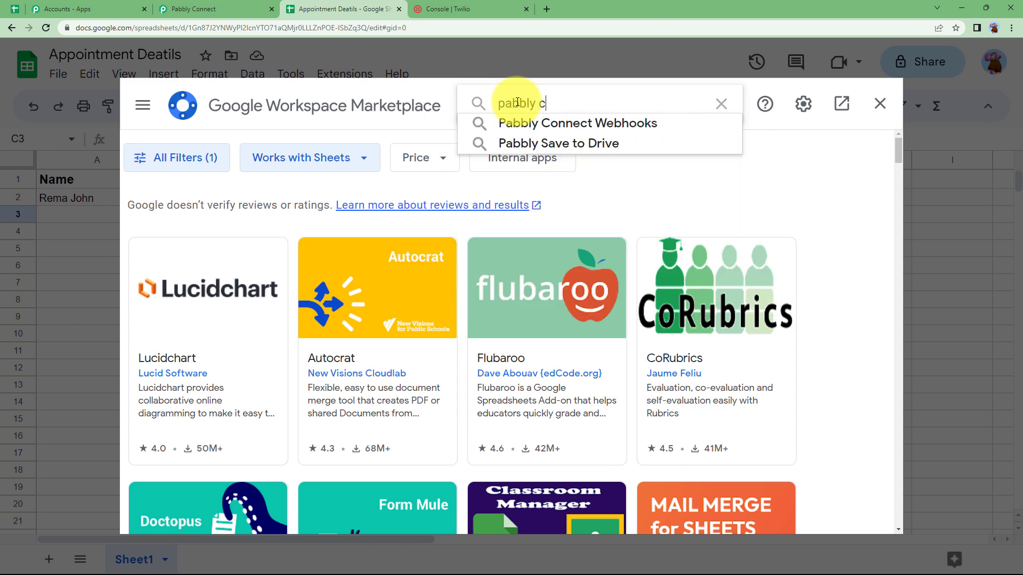
text(o)
click(515, 124)
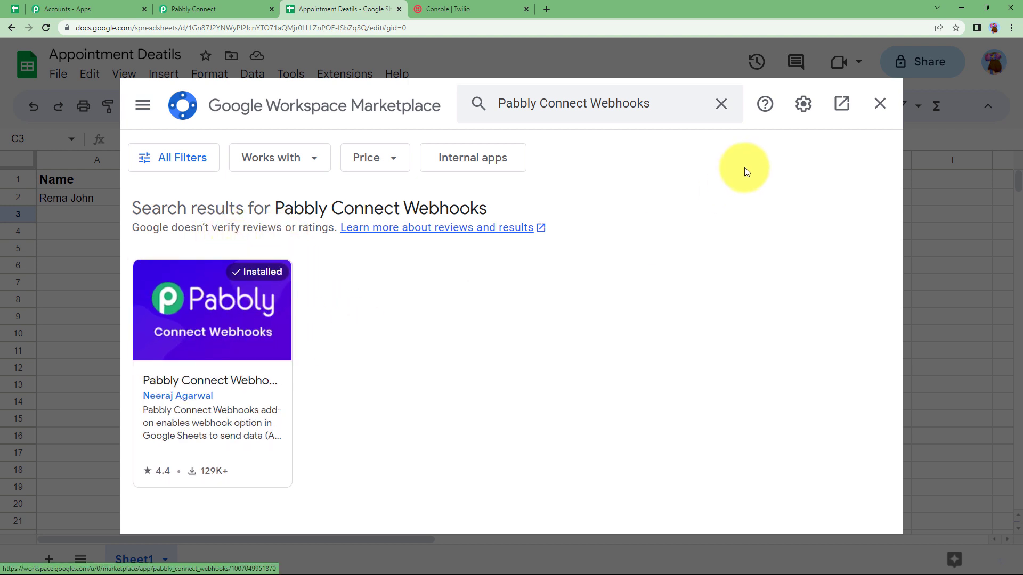
click(879, 104)
click(341, 75)
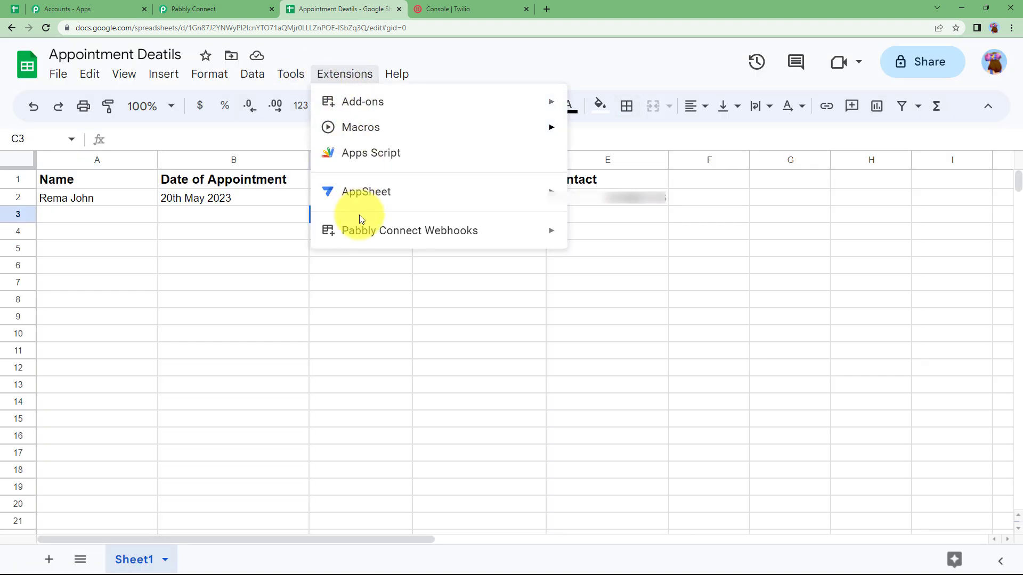
Open the Pabbly Connect Webhooks Initial Setup and copy the trigger's webhook URL from Pabbly
mouse_move(362, 241)
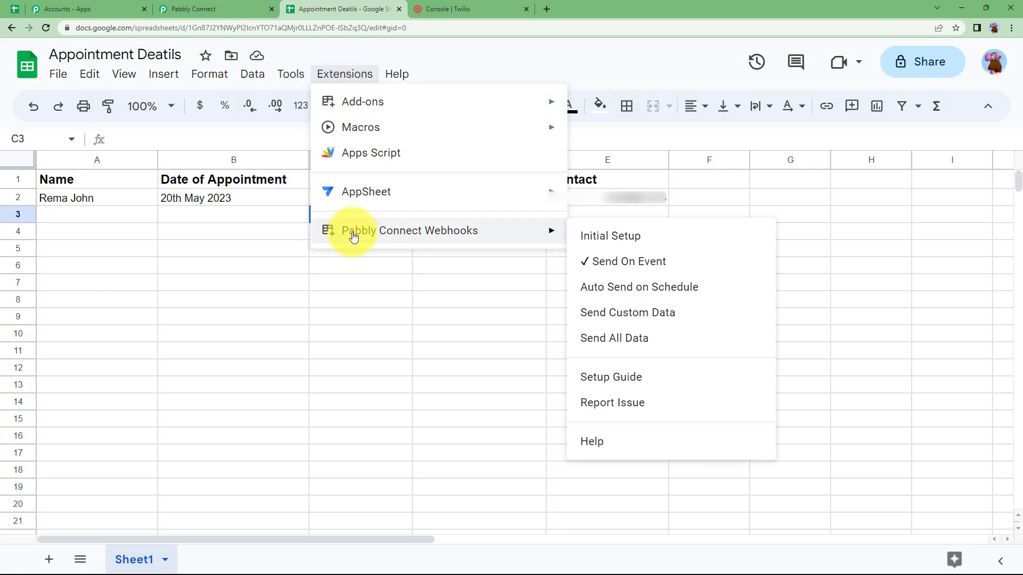
click(623, 236)
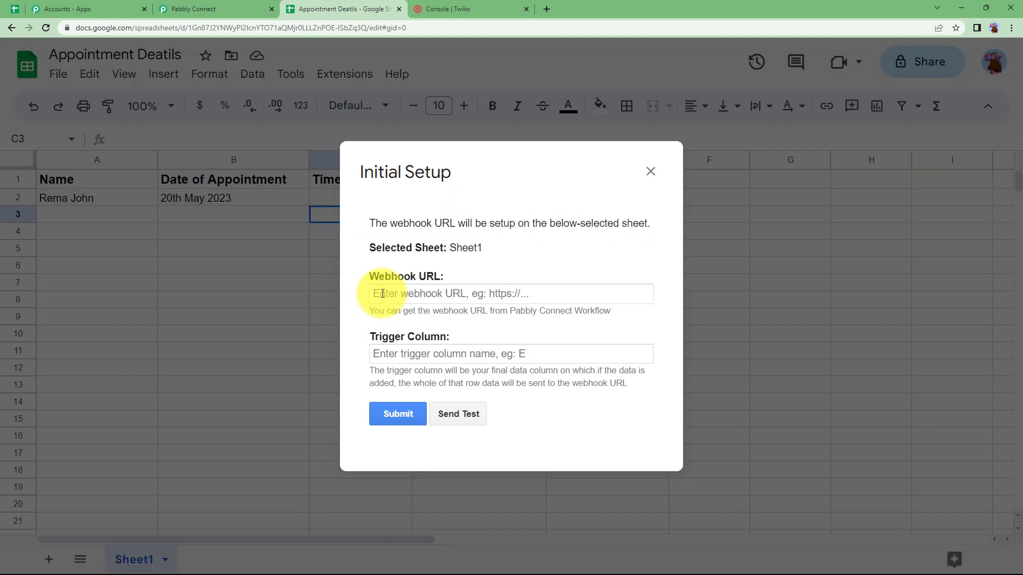
click(243, 7)
click(844, 345)
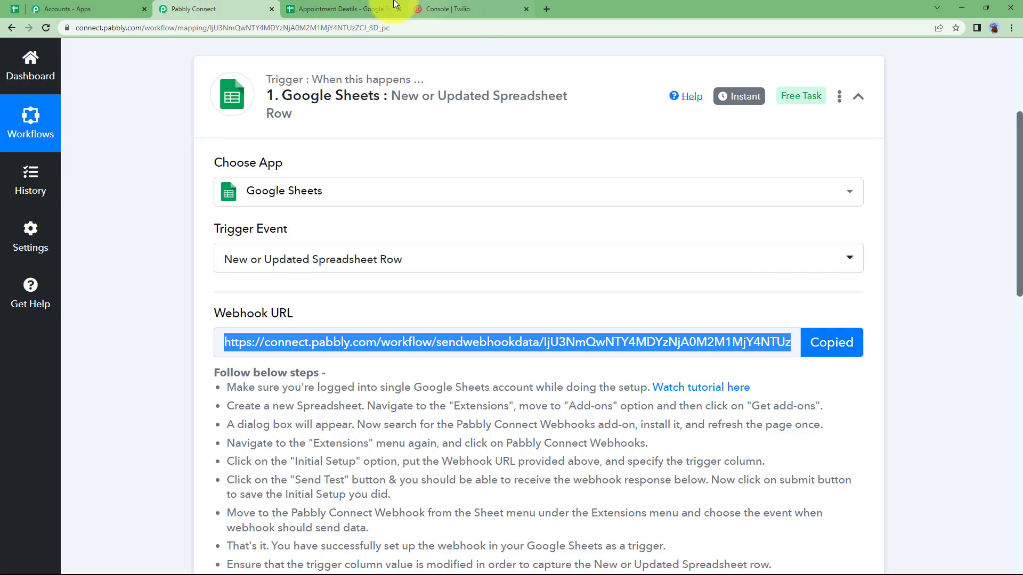
click(393, 6)
Paste the webhook URL into the setup, enter trigger column E and submit
click(470, 291)
key(ctrl+v)
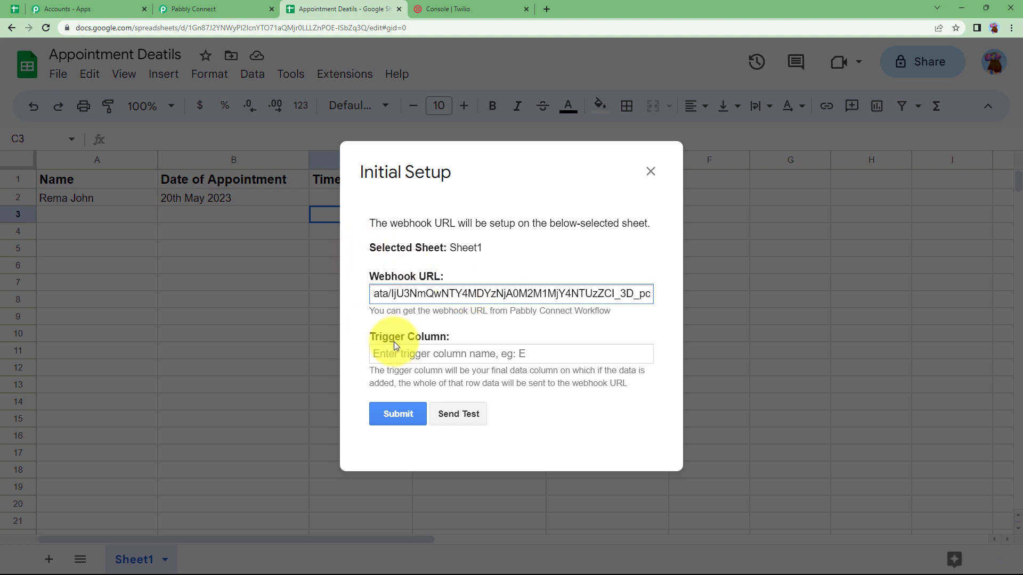
click(398, 349)
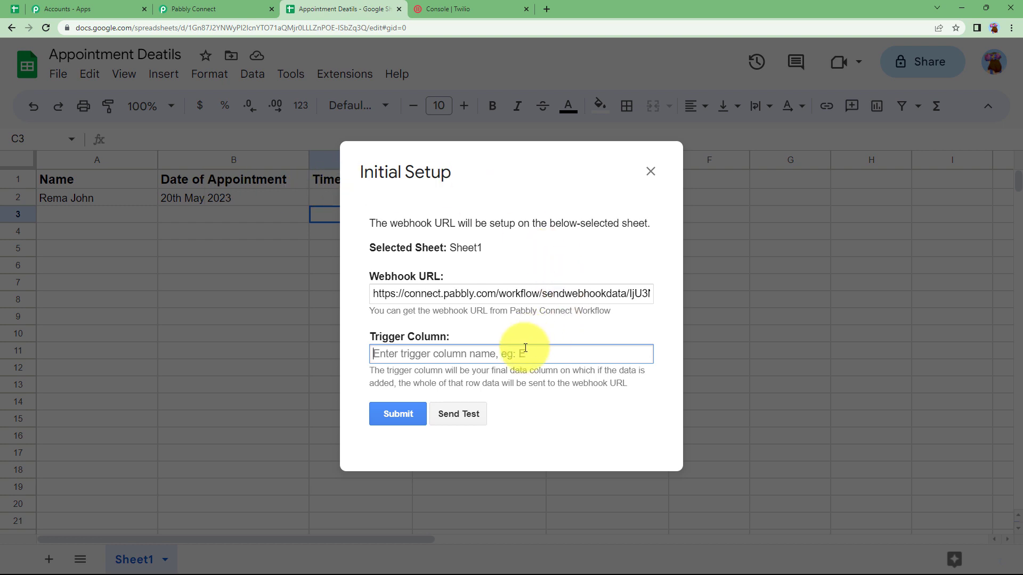
text(E)
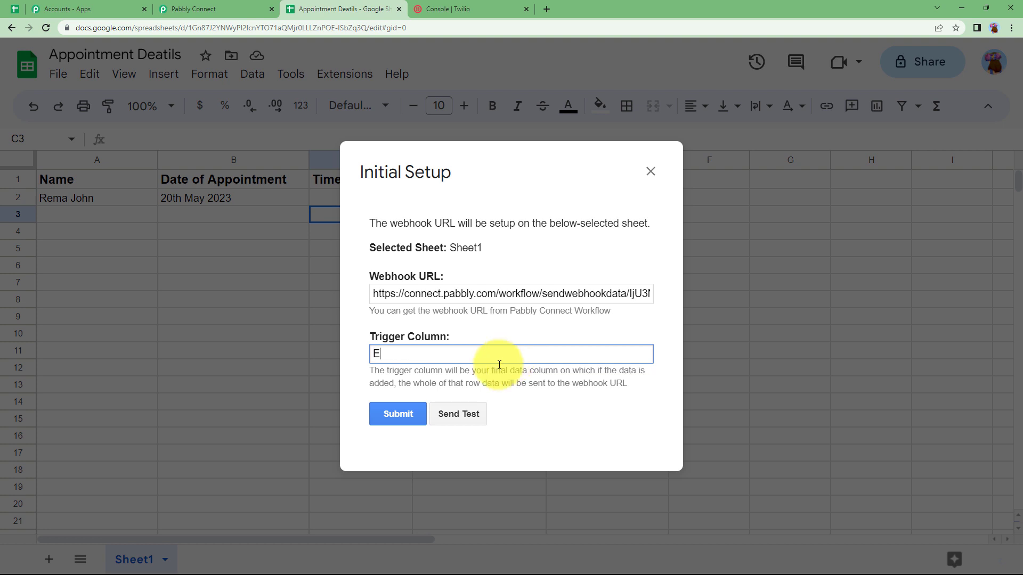
click(384, 412)
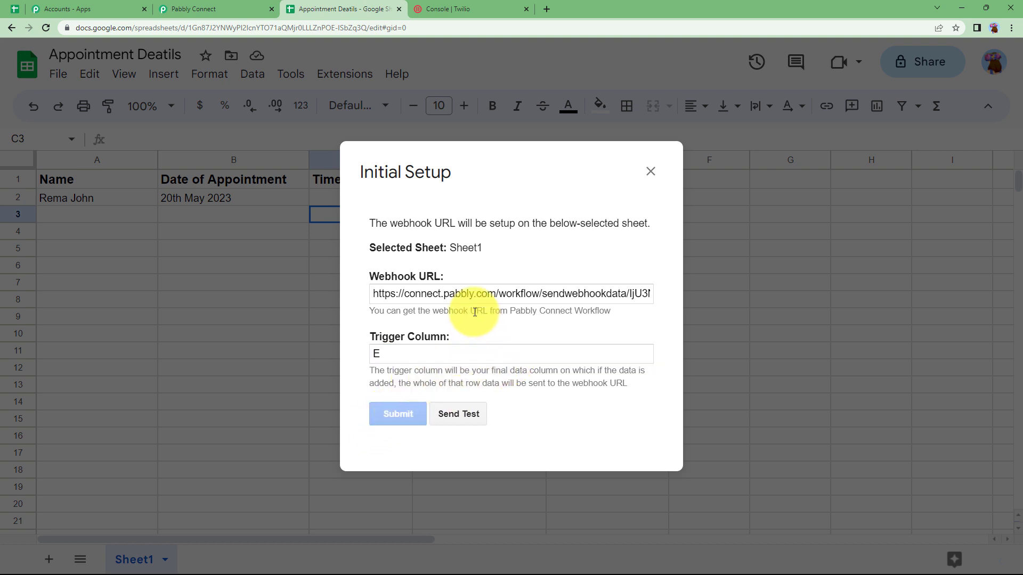
Check that Pabbly Connect received row 2's appointment details as the webhook response
scroll(404, 448, down, 1)
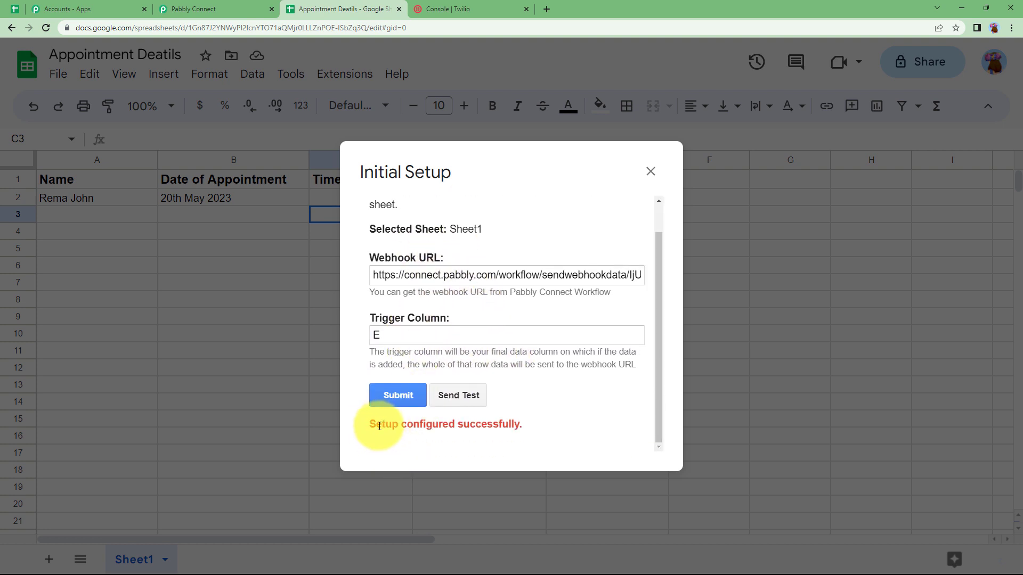
scroll(501, 425, up, 1)
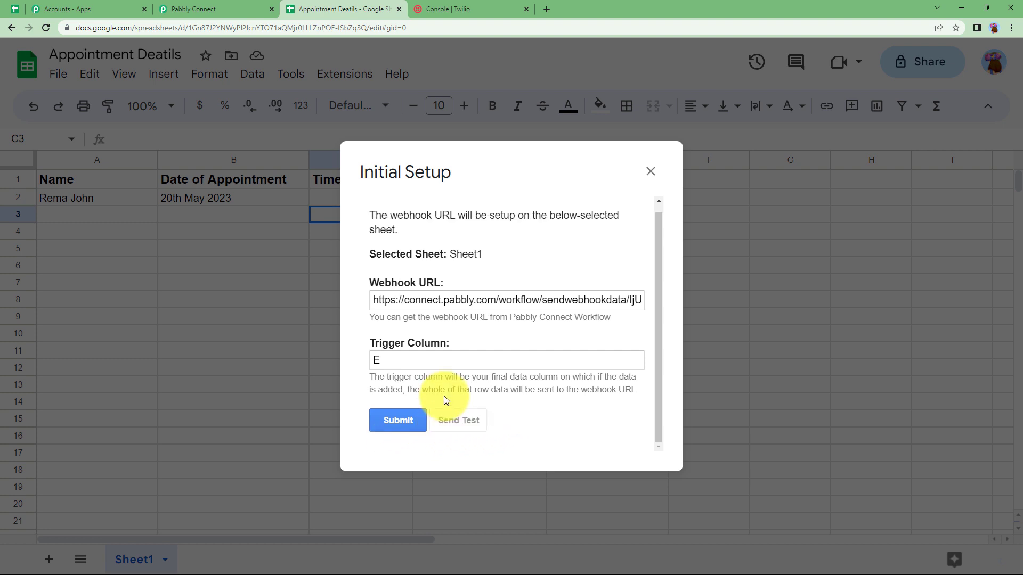
click(213, 9)
scroll(252, 400, down, 6)
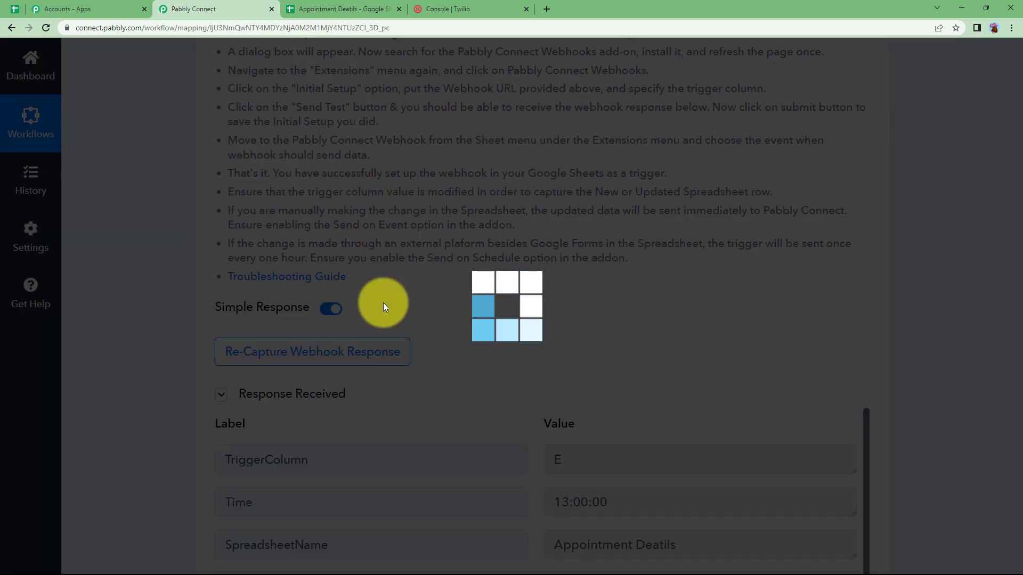
scroll(416, 376, down, 3)
scroll(776, 423, down, 6)
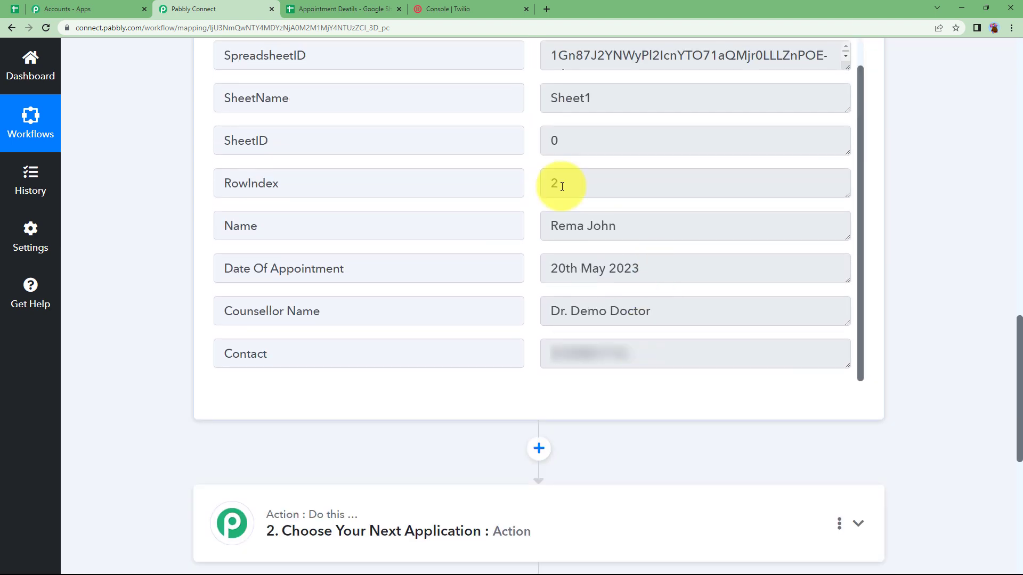
click(341, 9)
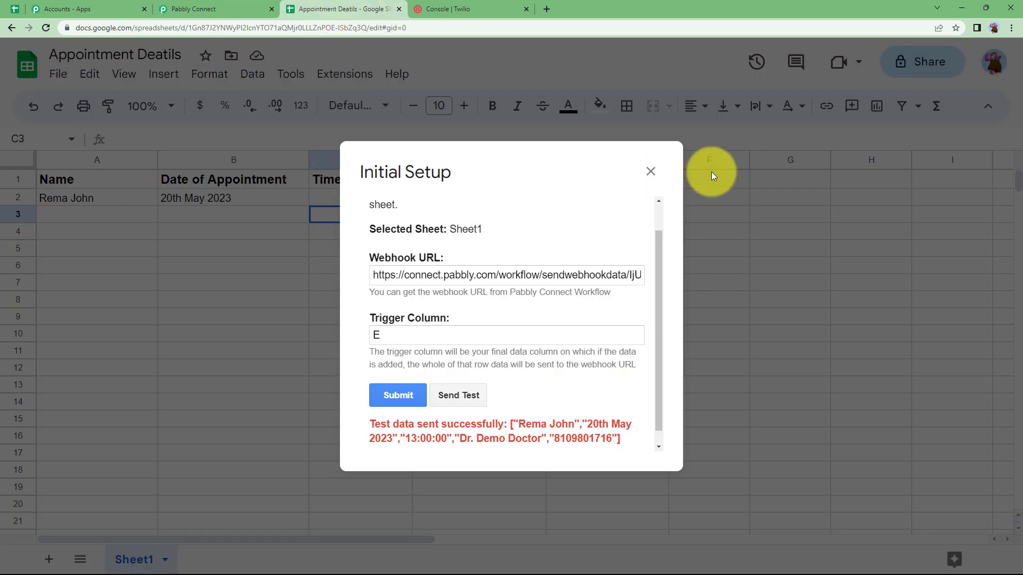
Close the setup dialog and enable Pabbly Connect Webhooks' Send On Event
click(651, 171)
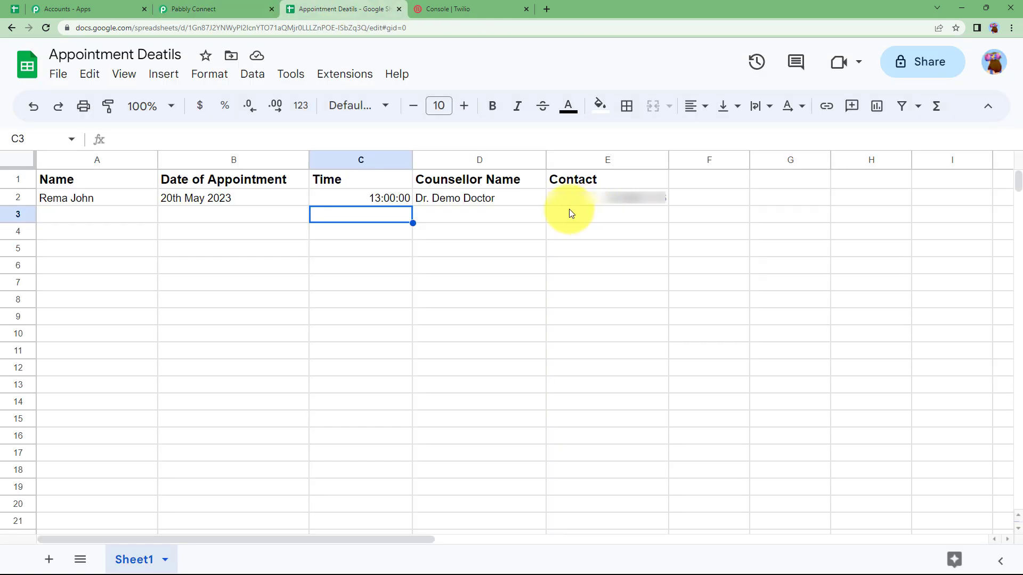
click(352, 75)
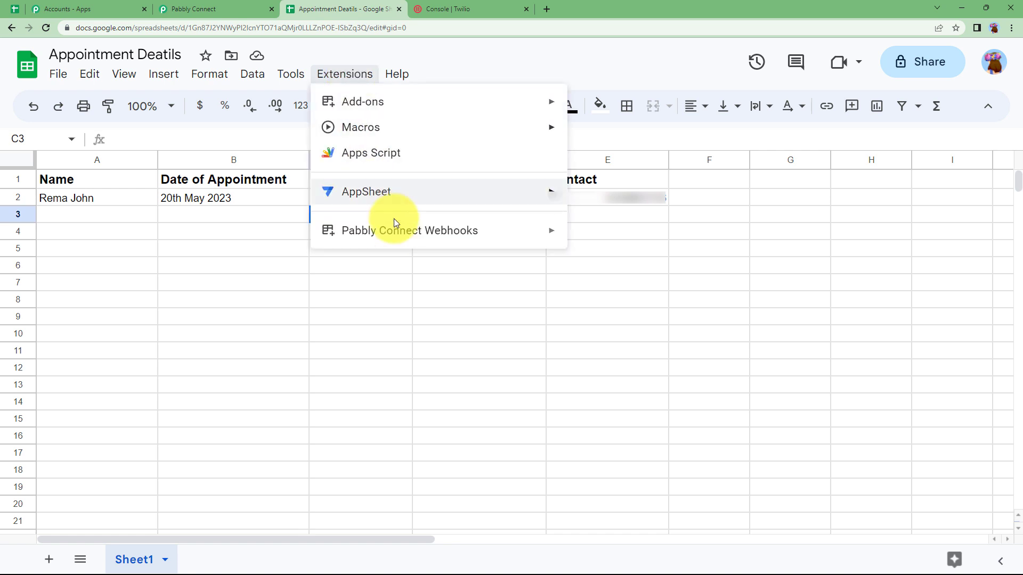
mouse_move(402, 239)
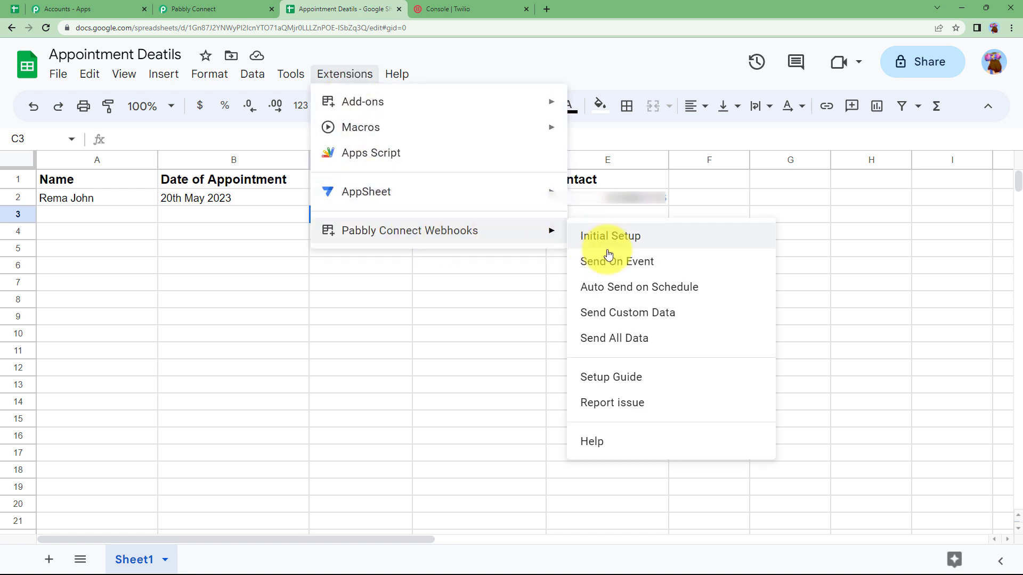
click(636, 265)
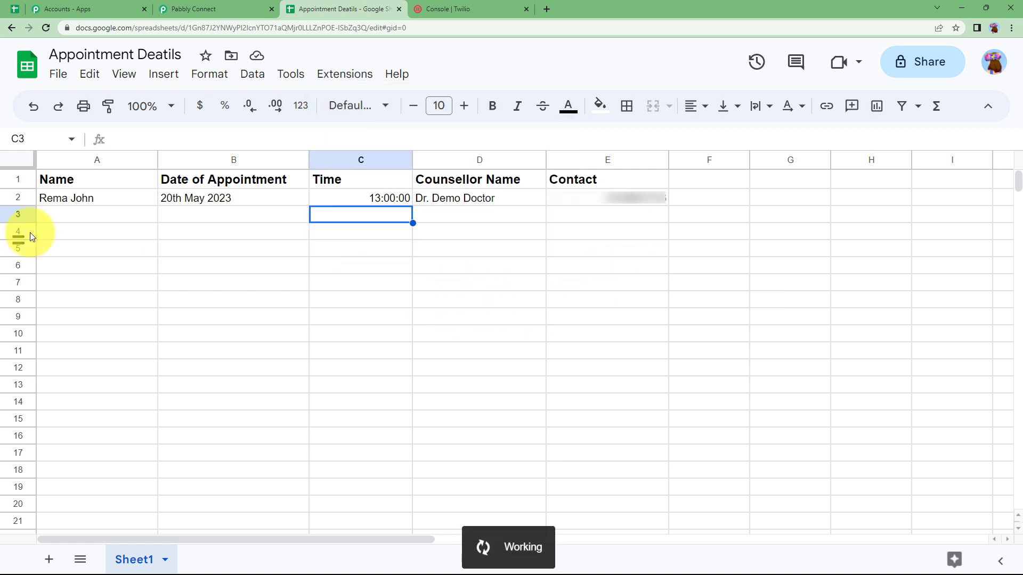
Set the action step to Twilio's Send SMS Message event
click(171, 4)
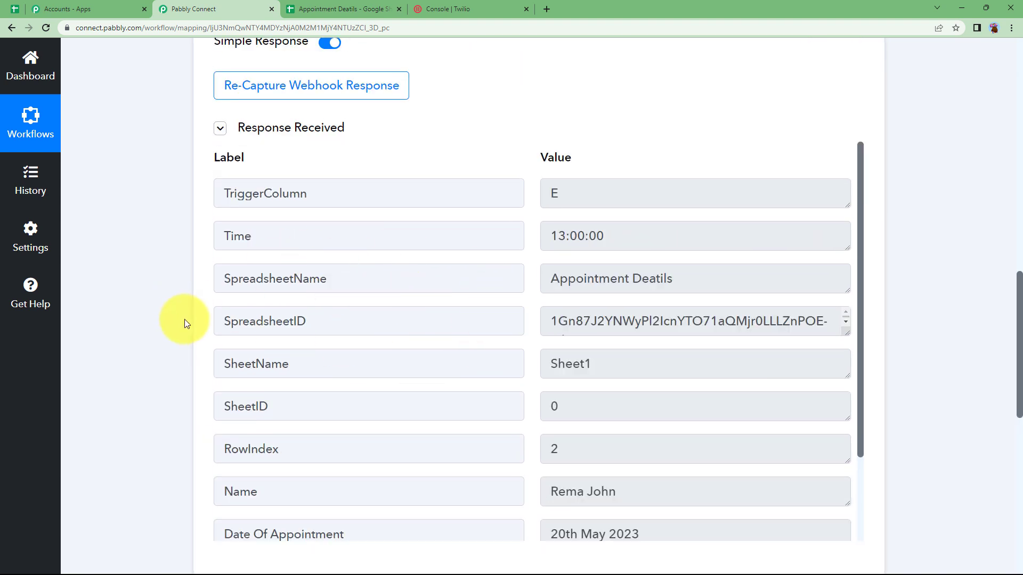
scroll(169, 335, up, 15)
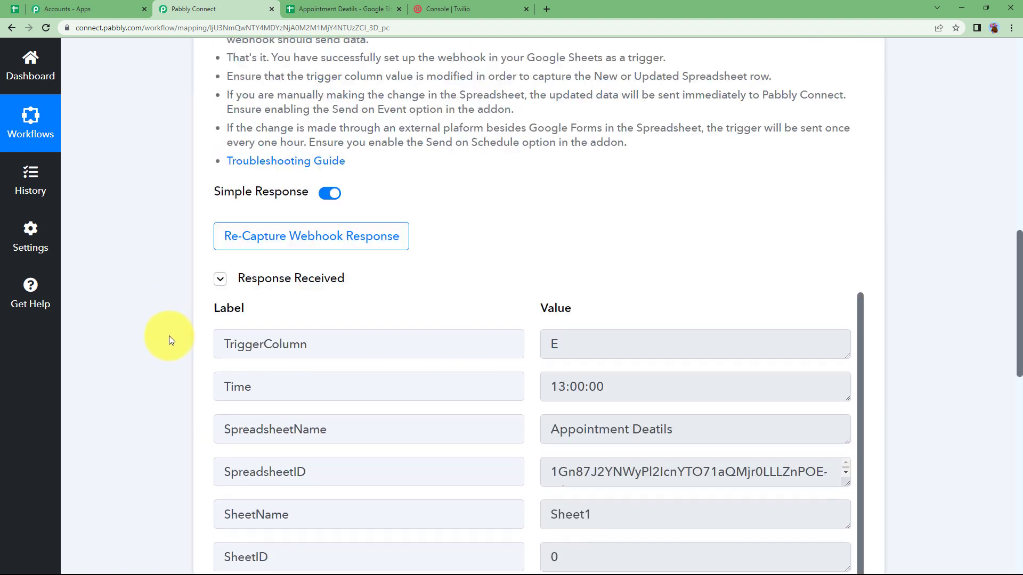
click(419, 222)
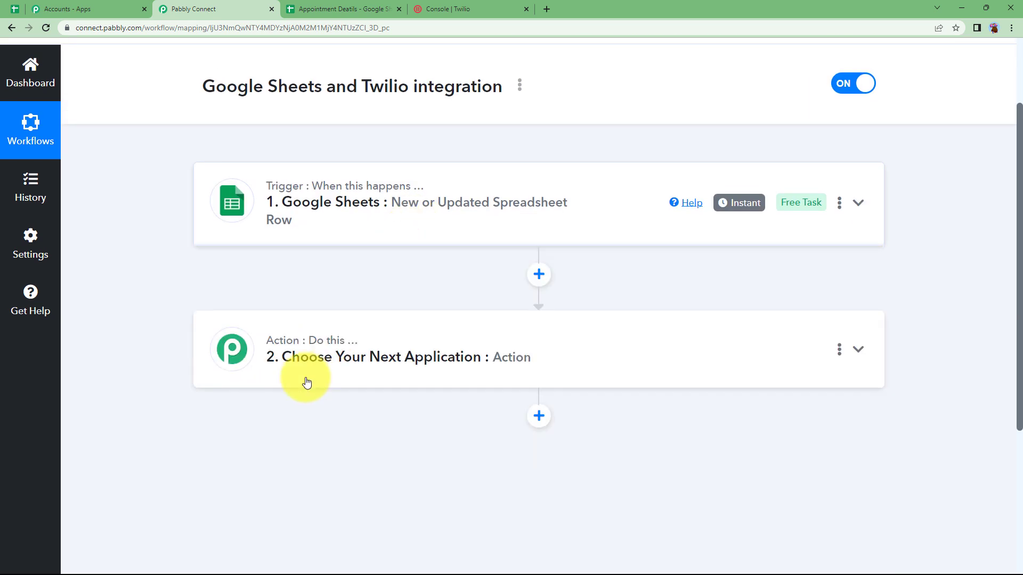
click(330, 357)
text(TWILIO)
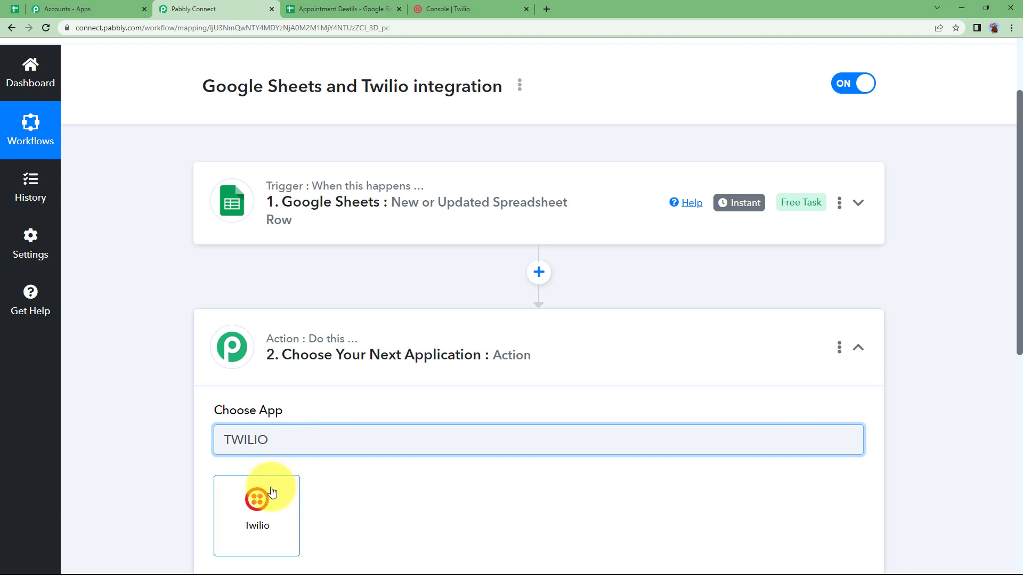
click(267, 489)
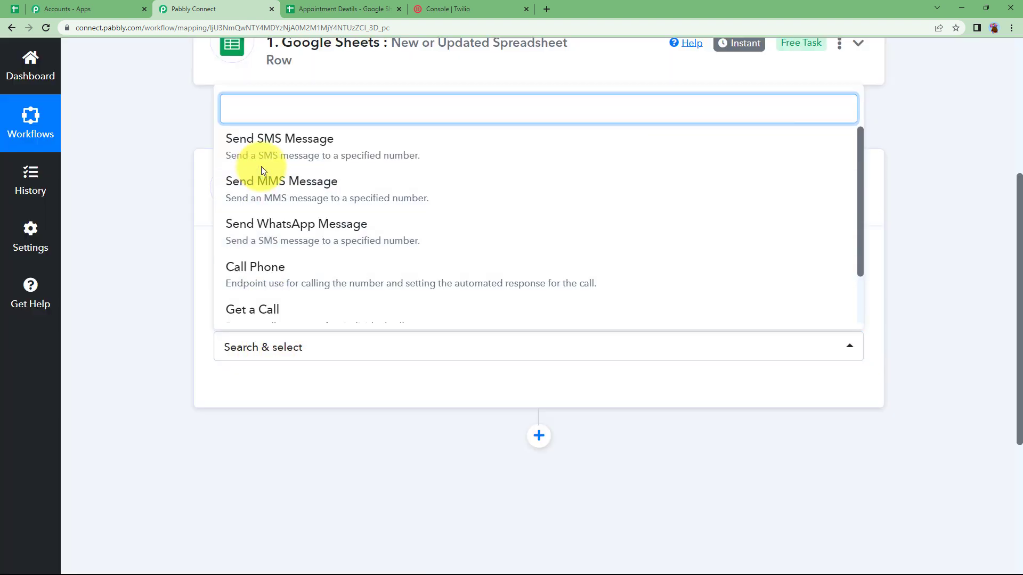
click(297, 154)
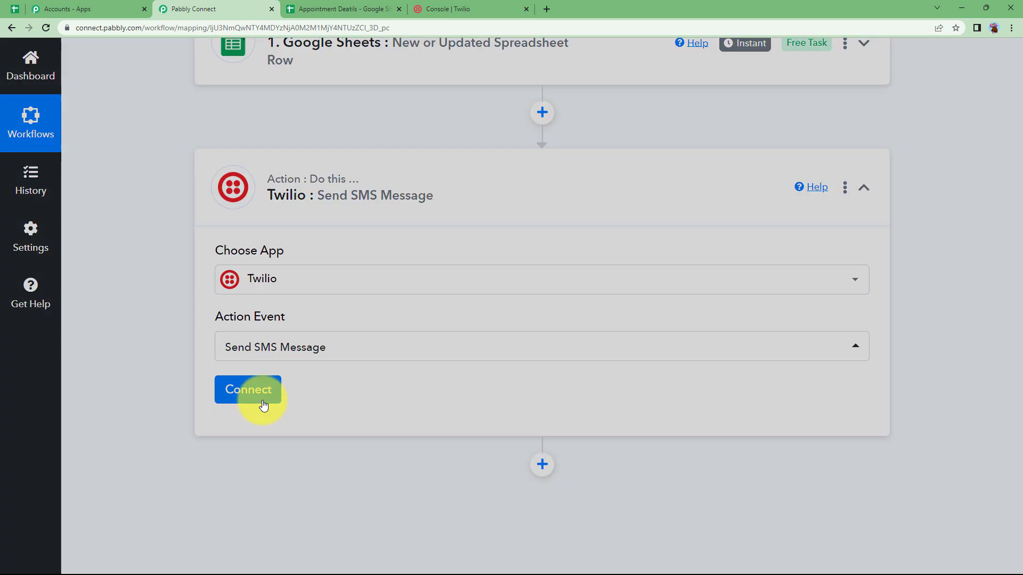
Start adding a new Twilio connection, Twilio #7
click(263, 405)
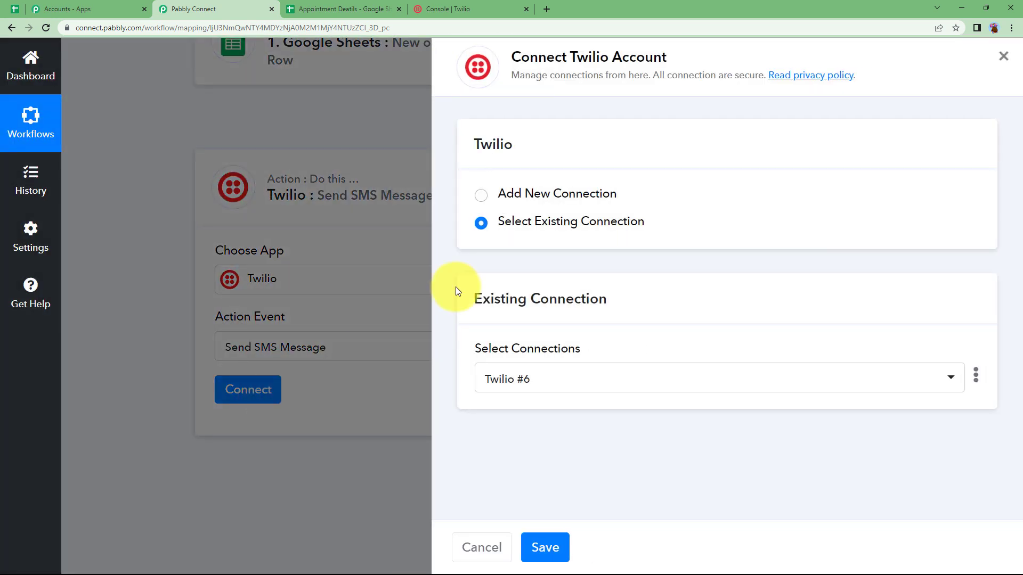
click(485, 200)
scroll(502, 320, down, 3)
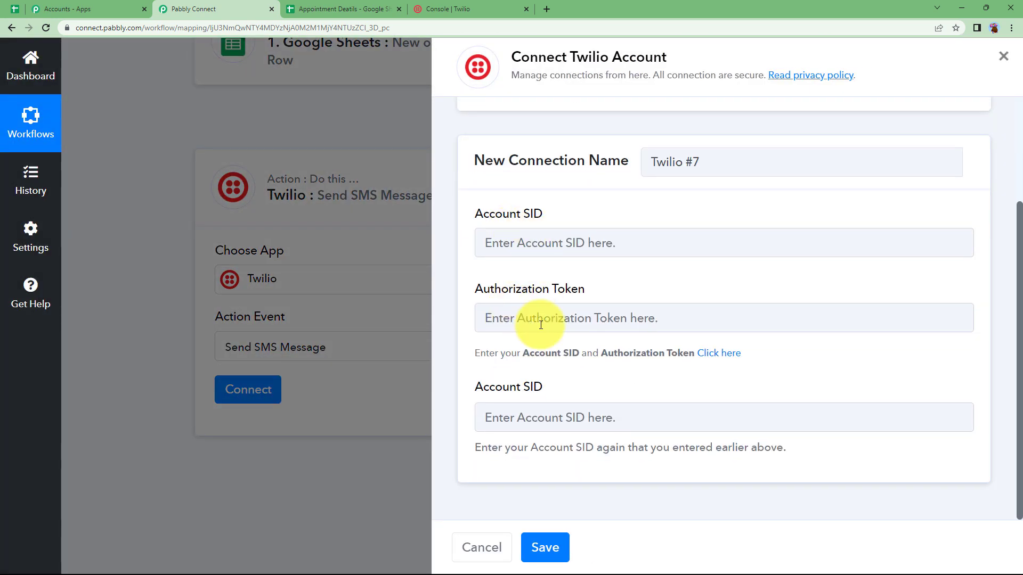
Copy the Account SID from the Twilio Console's Account Info panel
click(456, 4)
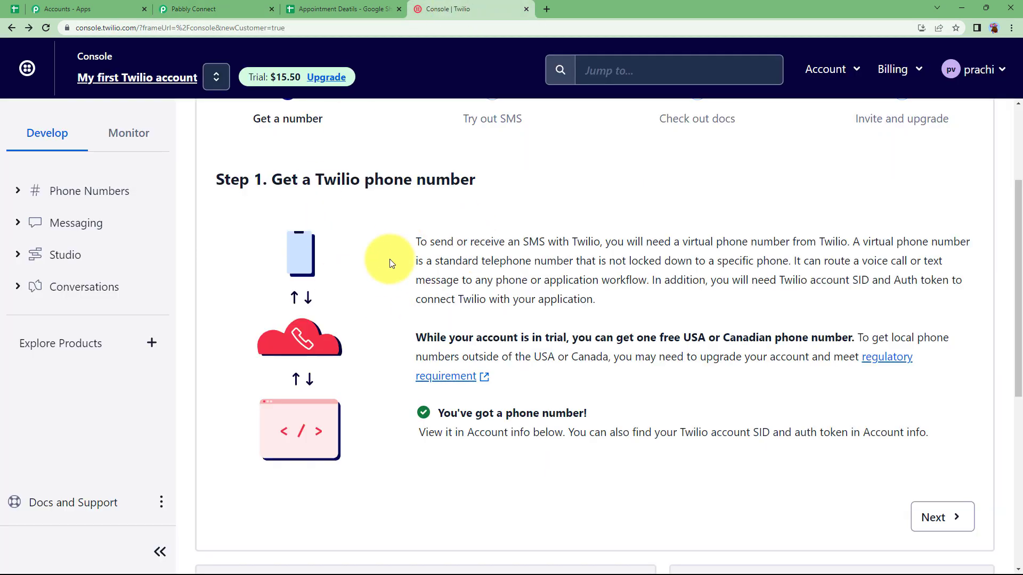
scroll(533, 309, down, 5)
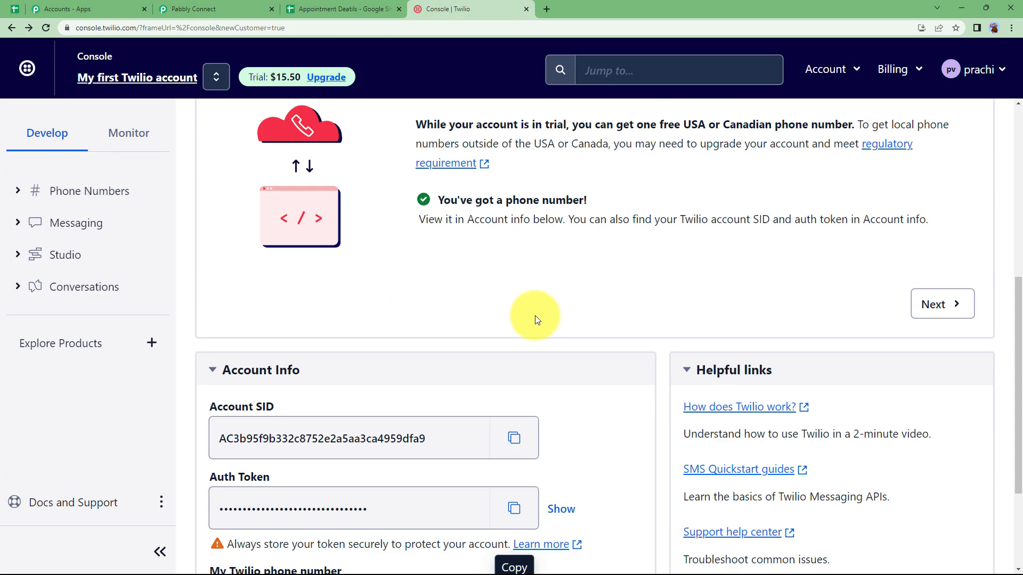
scroll(538, 322, down, 1)
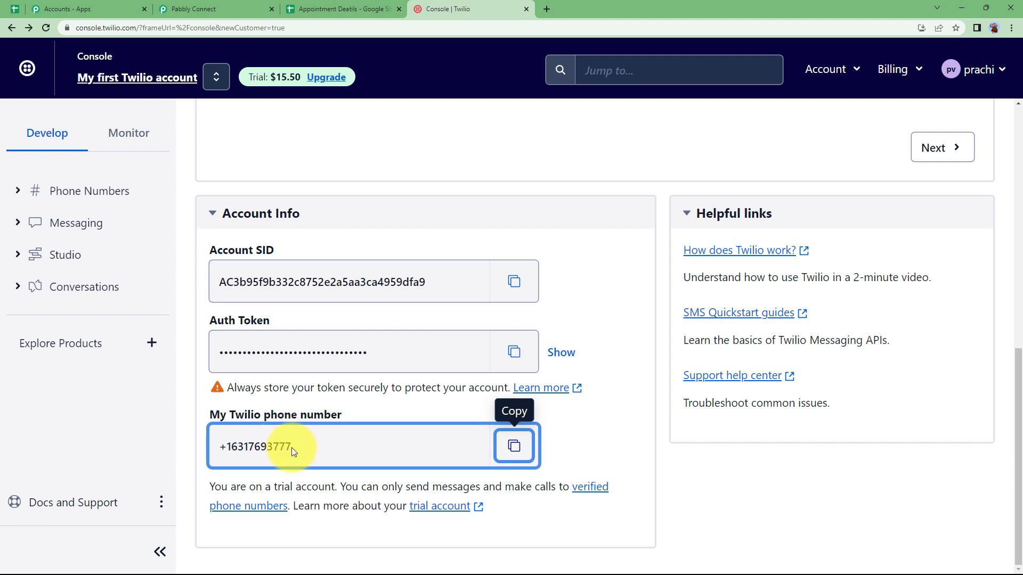
click(513, 281)
click(197, 9)
Paste the Account SID into both Account SID fields of the Twilio #7 form
click(653, 245)
key(ctrl+v)
click(597, 413)
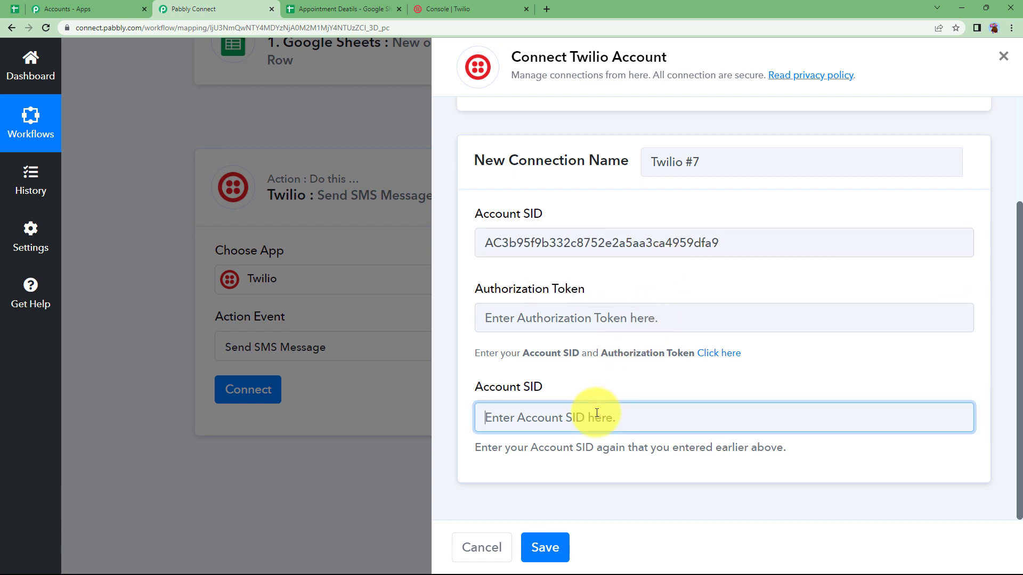
key(ctrl+v)
Copy the Auth Token from Twilio, paste it into Authorization Token, and save the connection
click(468, 9)
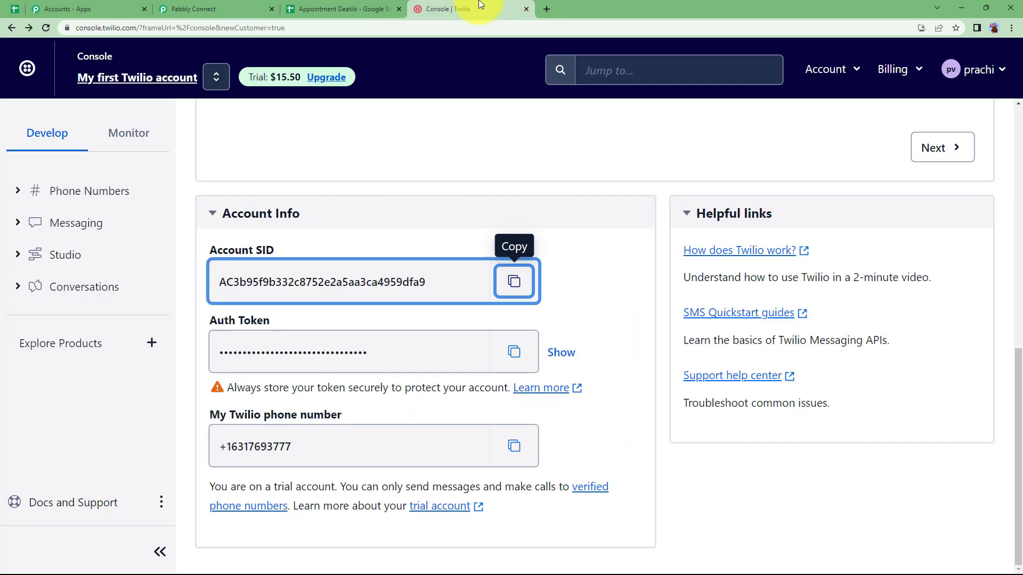
click(524, 346)
click(193, 9)
click(630, 317)
key(ctrl+v)
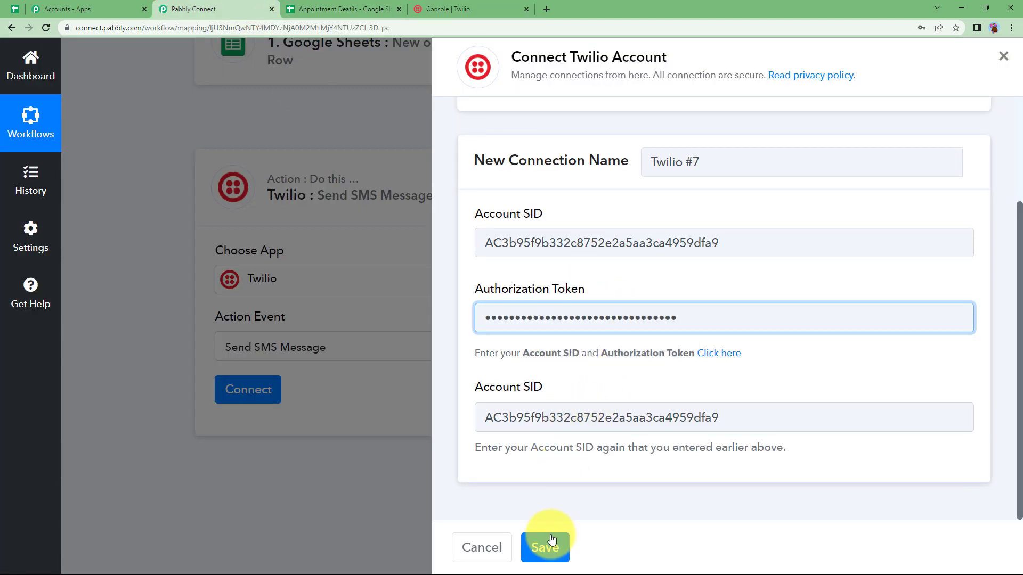
click(543, 543)
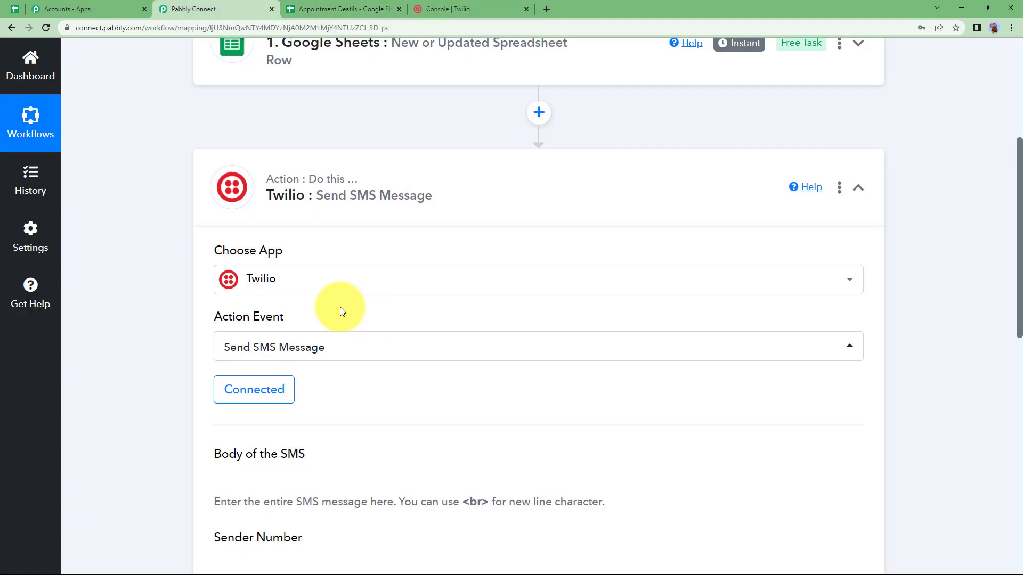
Start the SMS body with 'Dear', the mapped Name, then ', your appointment with'
scroll(193, 442, down, 5)
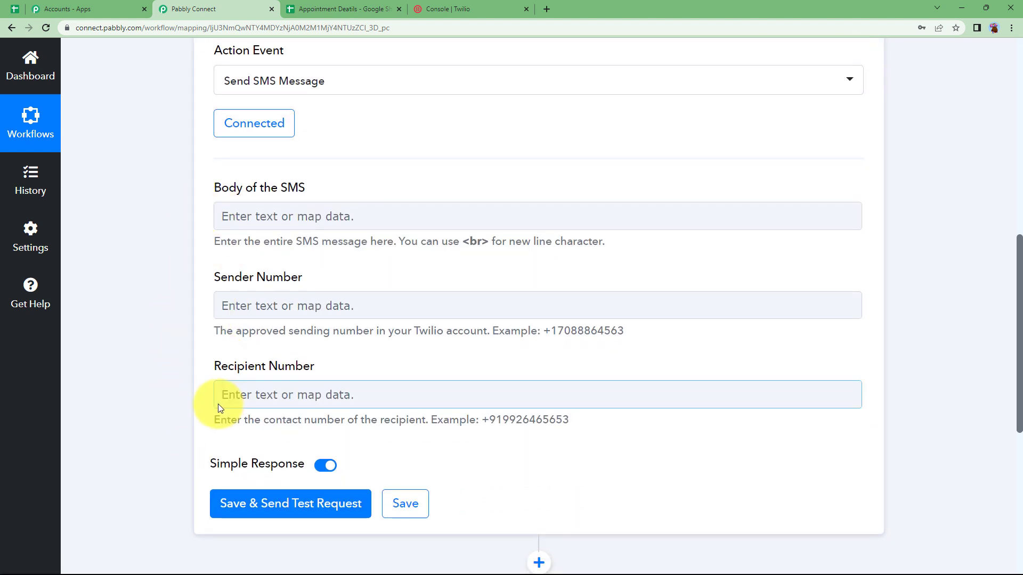
click(262, 221)
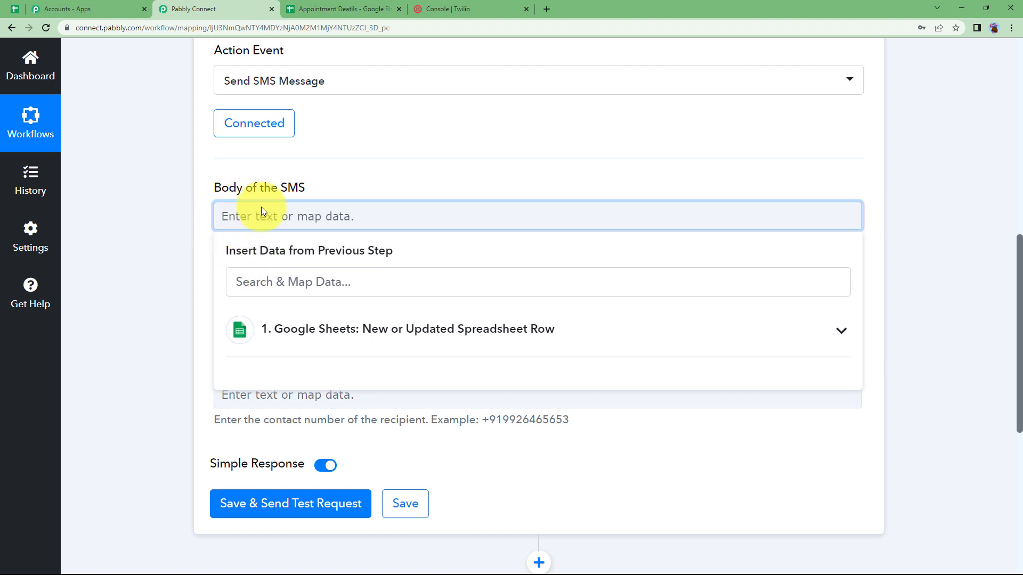
text(Dear)
click(295, 333)
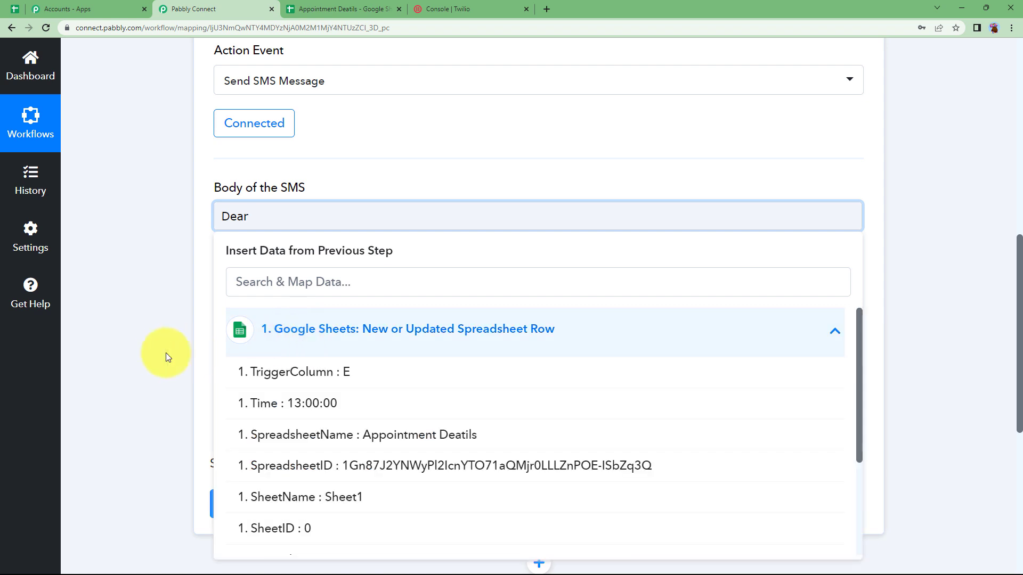
scroll(429, 402, down, 2)
scroll(365, 449, down, 1)
click(366, 450)
text(, yo)
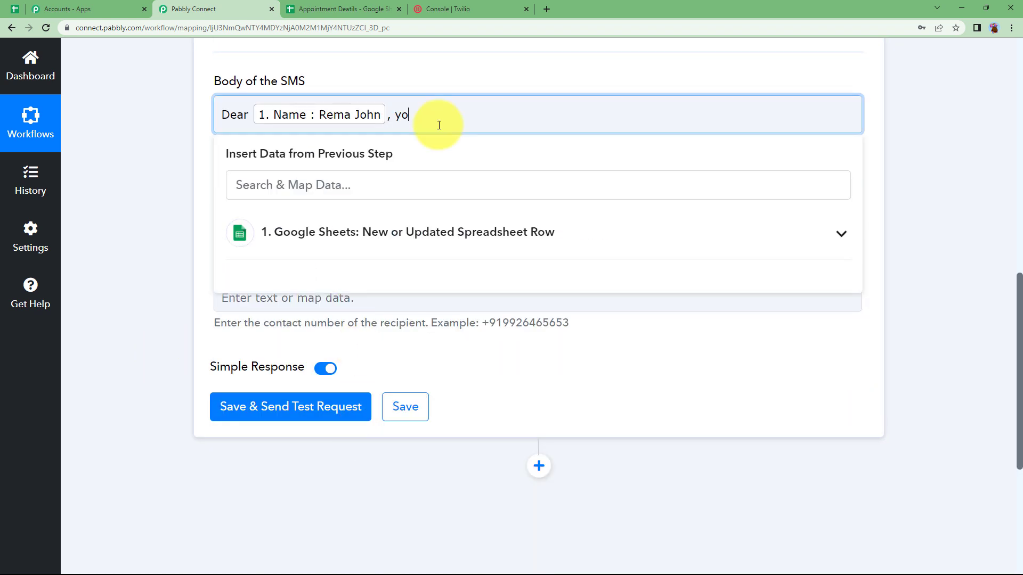
text(ur appointment with)
Insert the mapped Counsellor Name, 'is on', the mapped Date Of Appointment, and 'at'
click(417, 232)
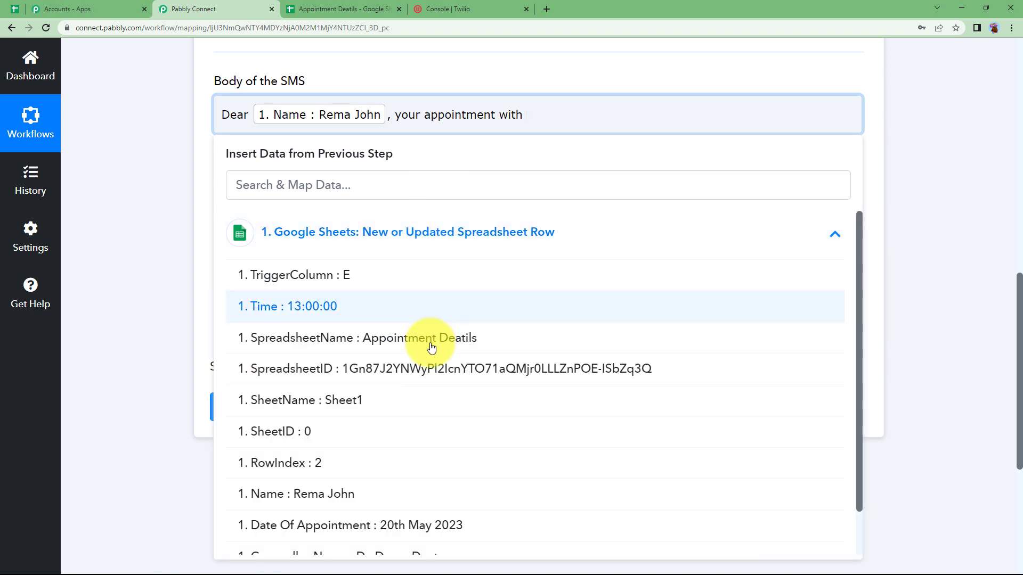
scroll(373, 453, down, 1)
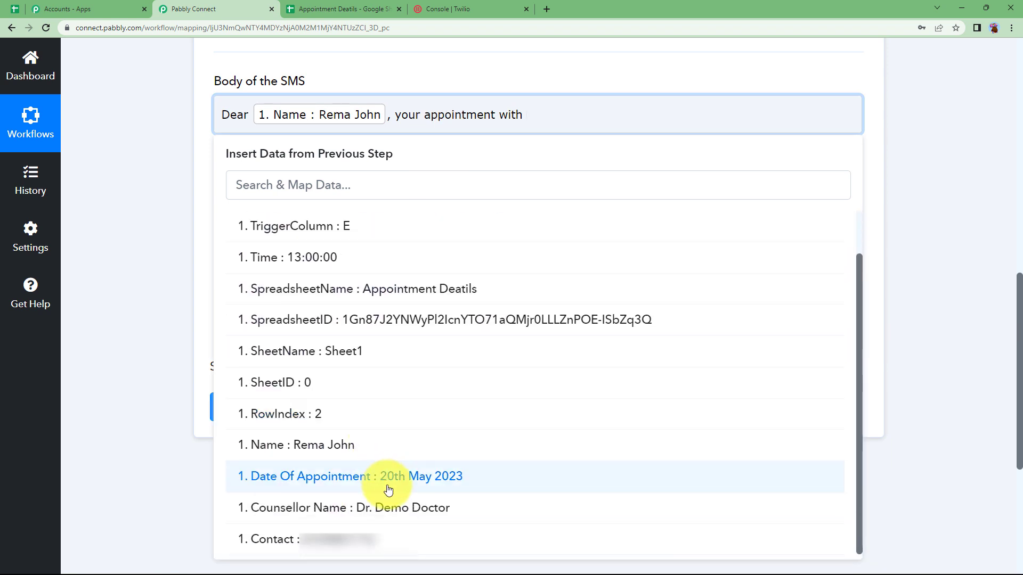
click(382, 507)
text(is on)
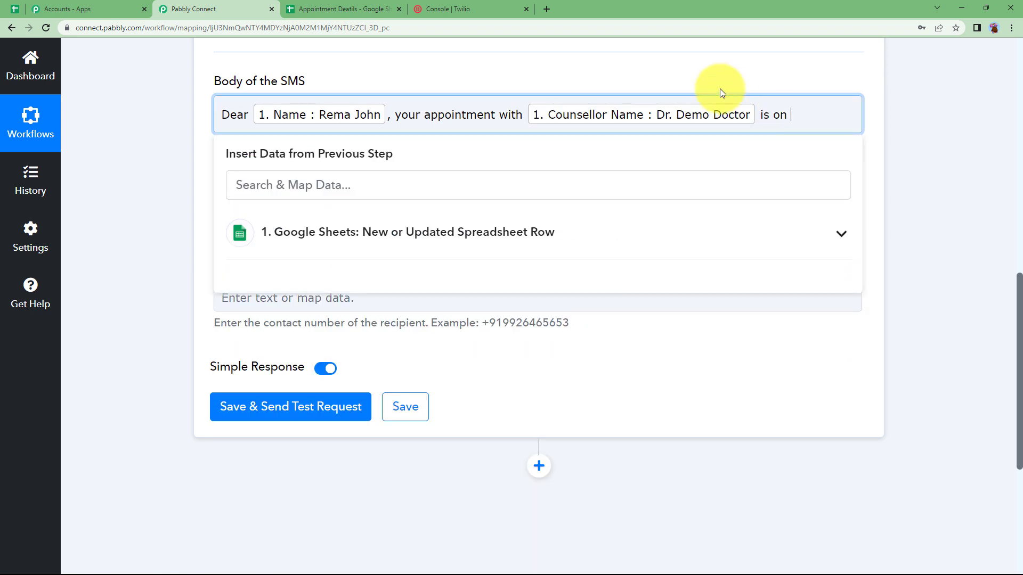
click(628, 229)
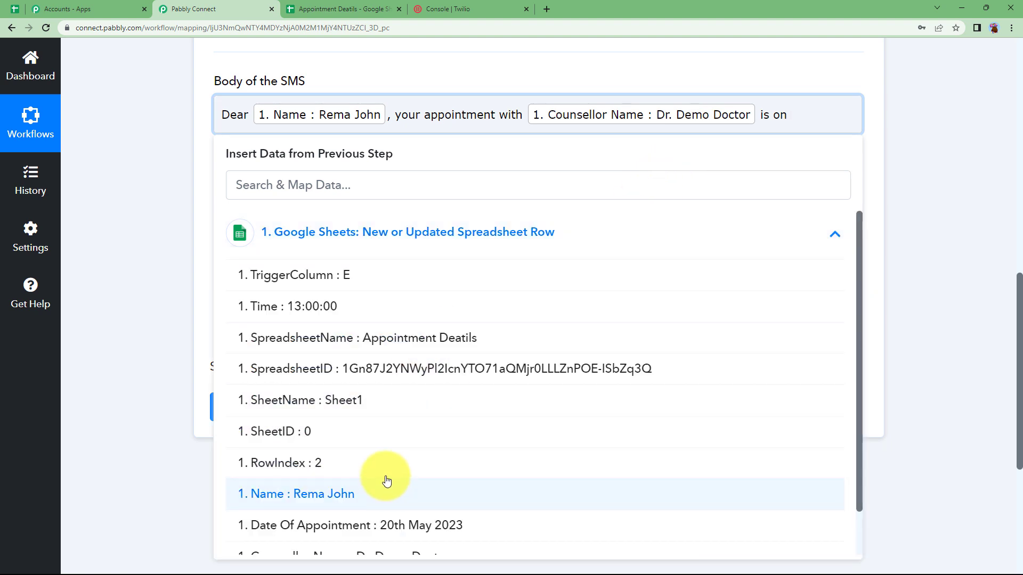
scroll(377, 486, down, 2)
click(376, 535)
text(at)
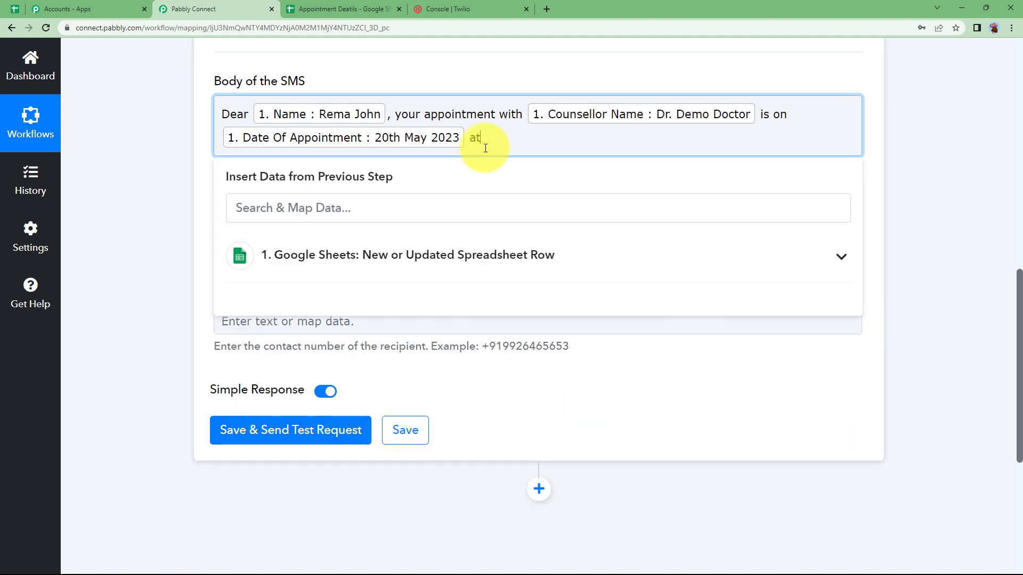
Add the mapped Time followed by '. Please be on time.' to finish the message
click(476, 251)
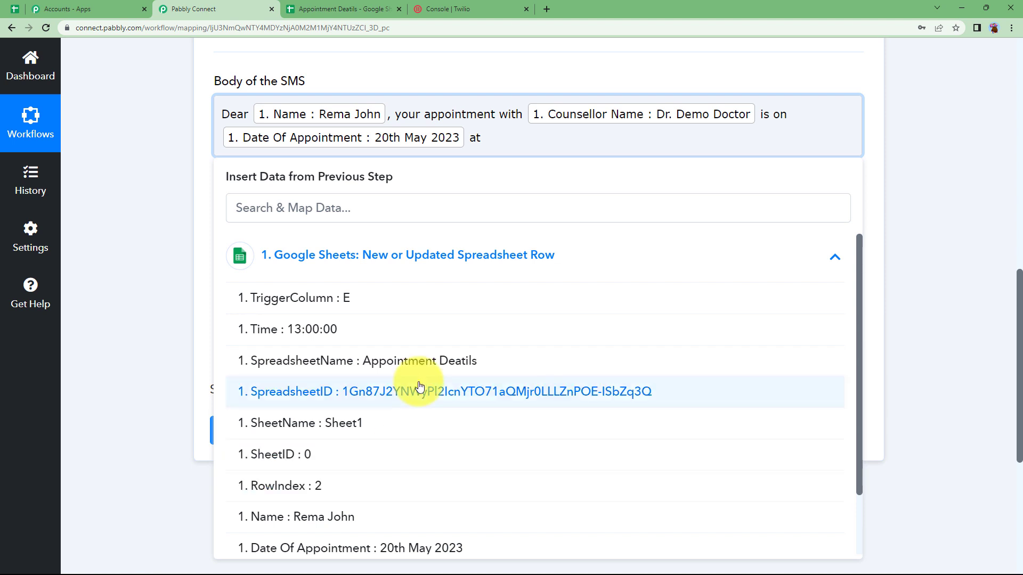
click(350, 328)
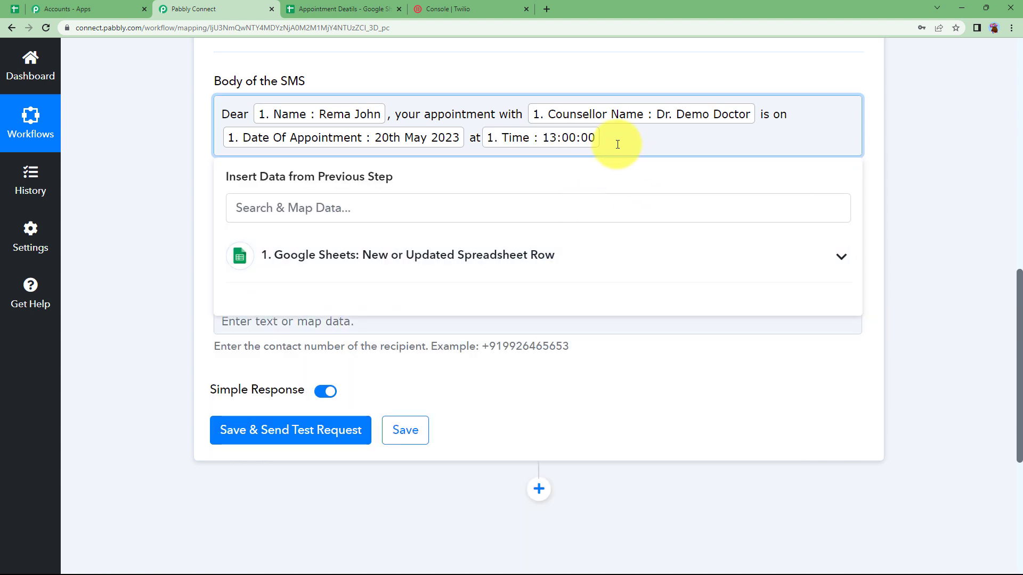
text(. Please be on time.\nRegards)
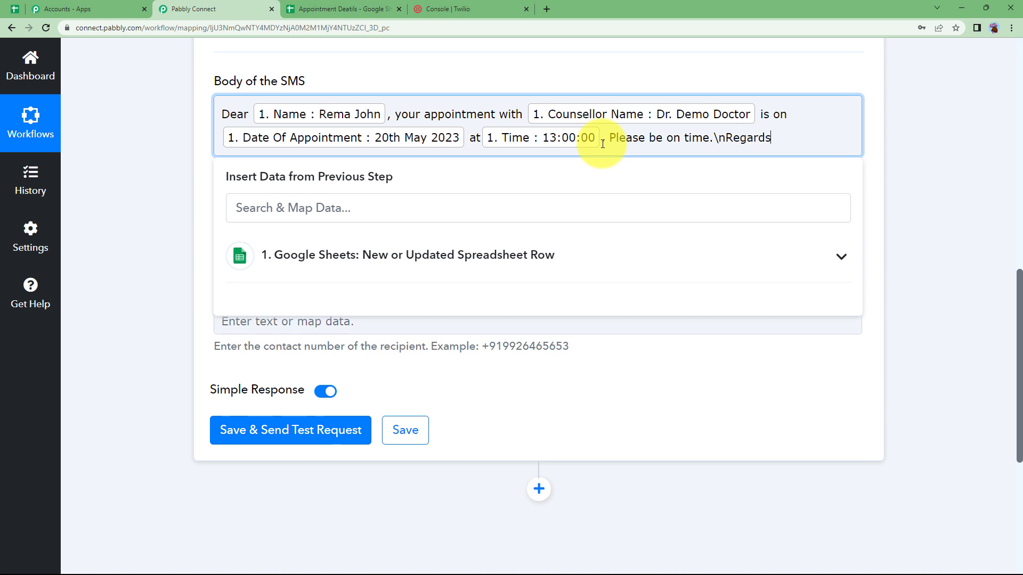
click(164, 190)
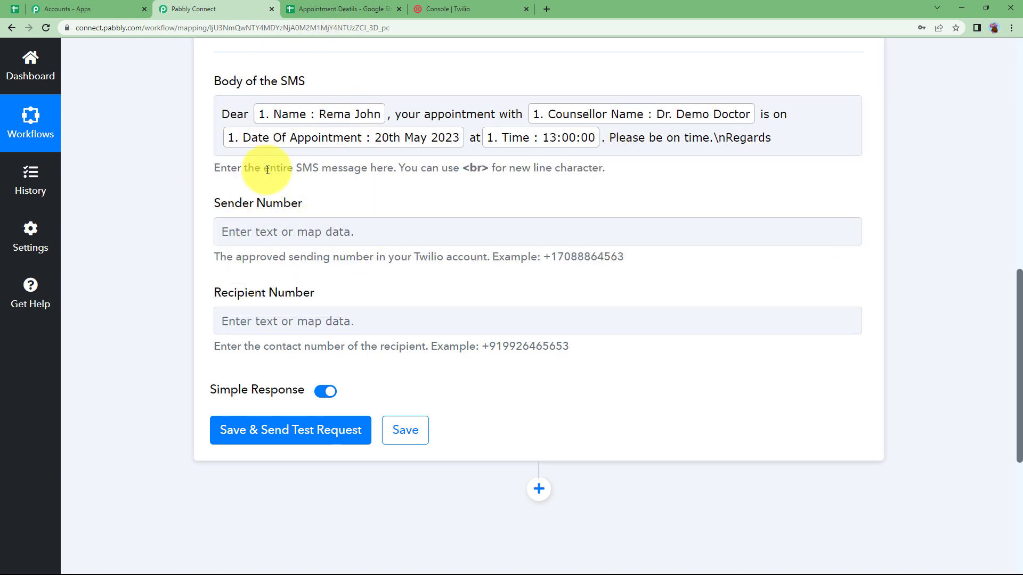
Fill Sender Number with the phone number copied from the Twilio Console
click(278, 232)
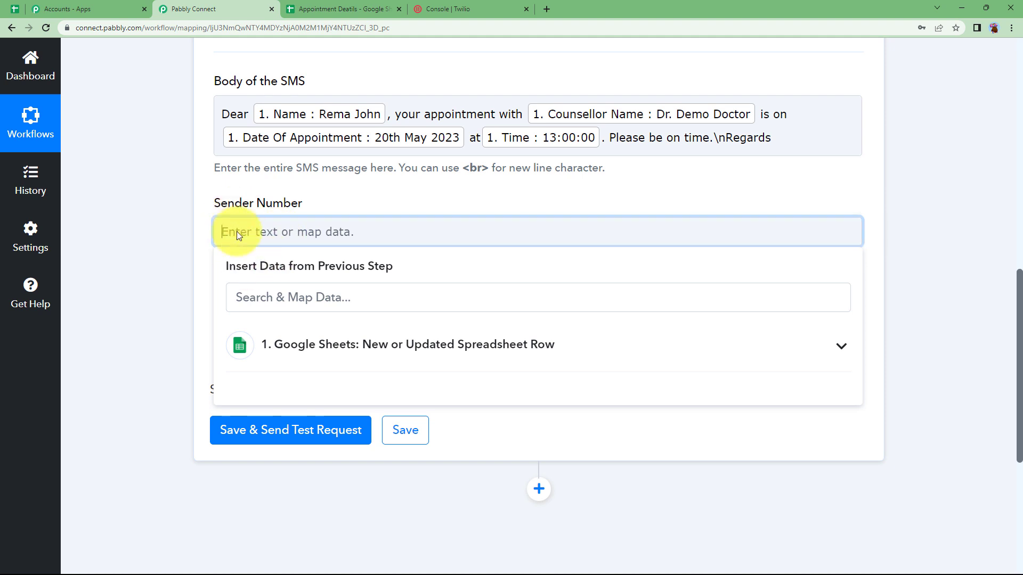
click(464, 4)
click(513, 447)
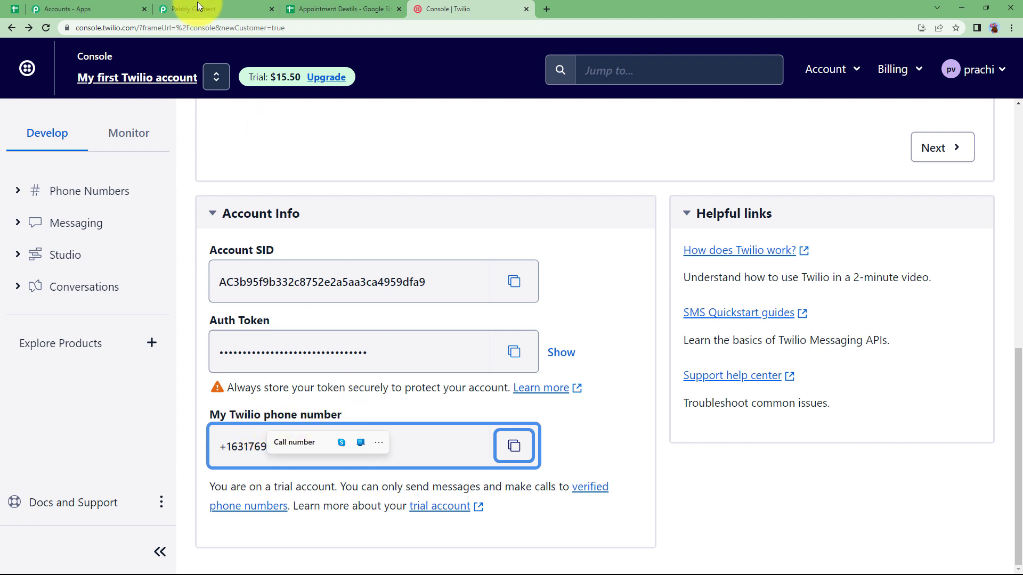
key(ctrl+2)
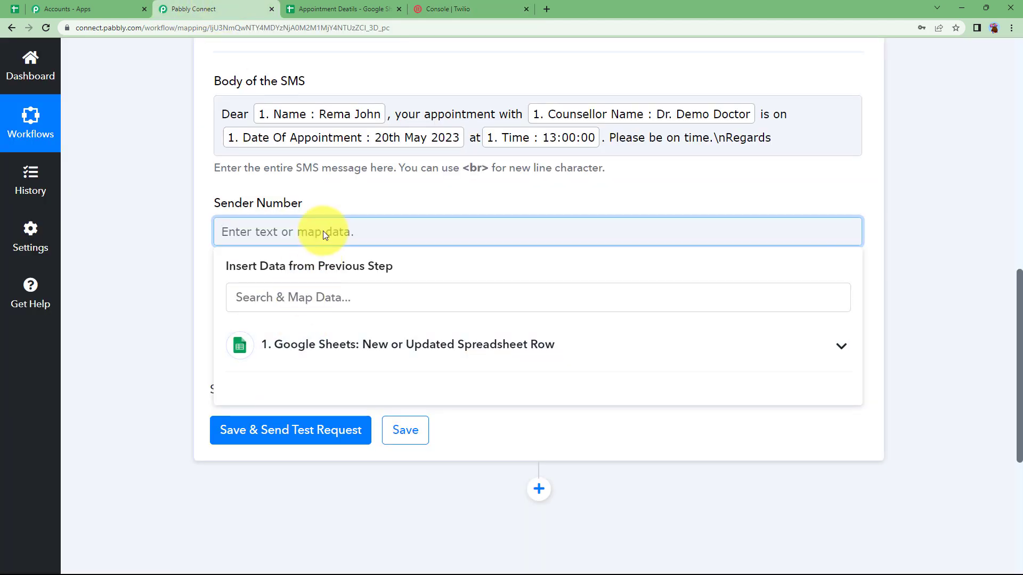
key(ctrl+v)
click(190, 302)
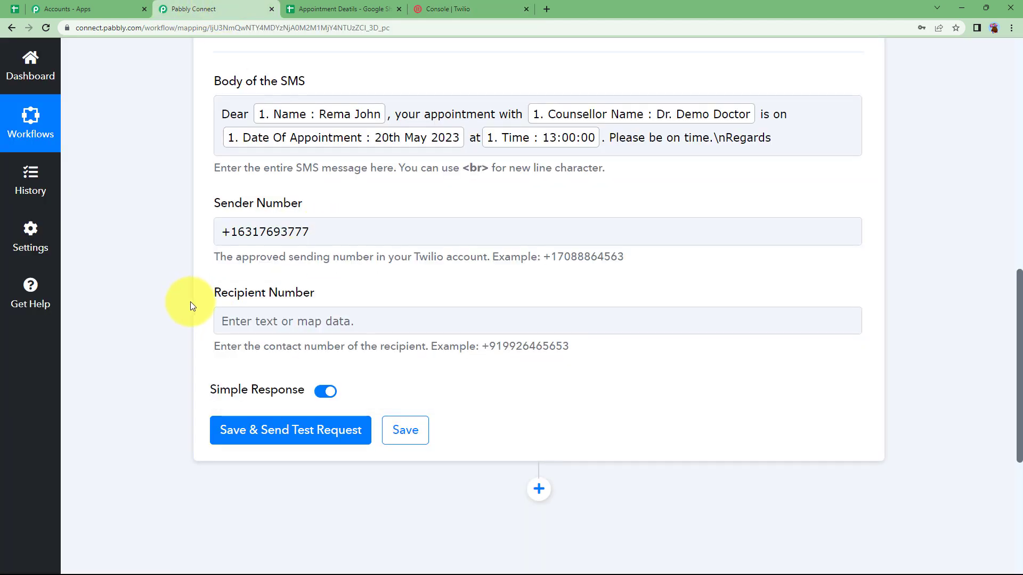
Set Recipient Number to +91 followed by the mapped Contact field from the sheet
click(264, 320)
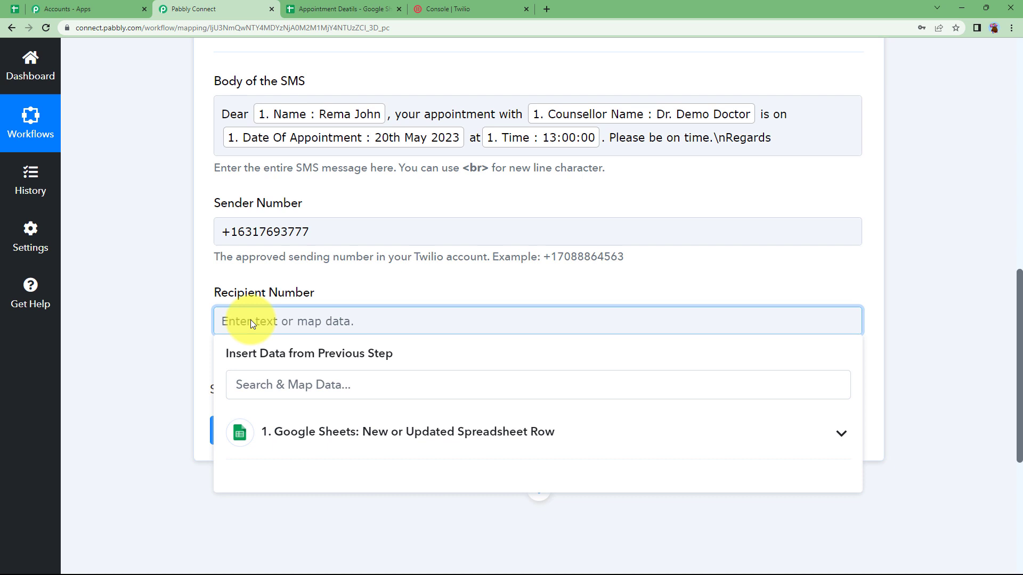
text(+91)
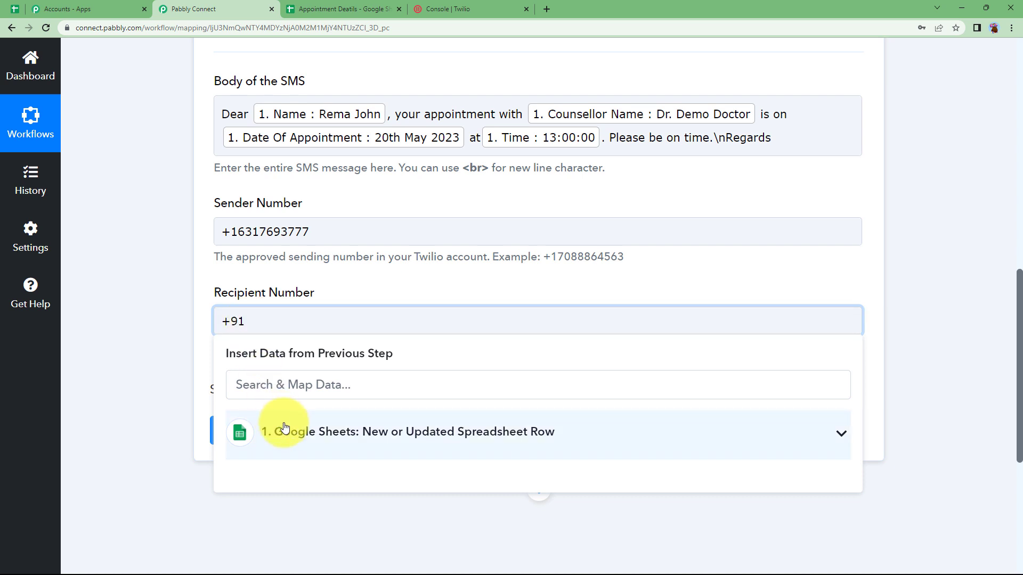
click(283, 423)
scroll(298, 464, down, 6)
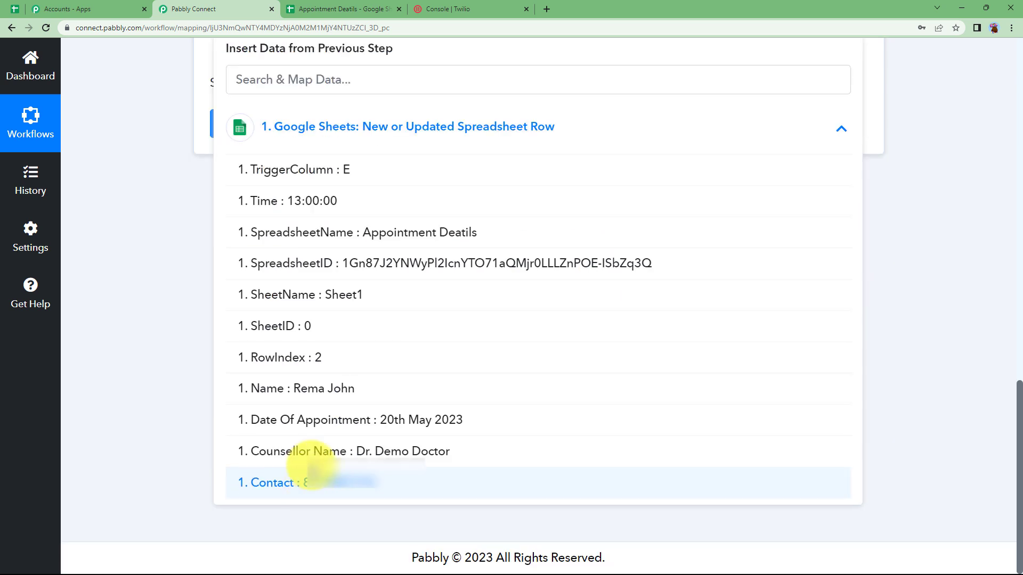
click(314, 482)
click(243, 312)
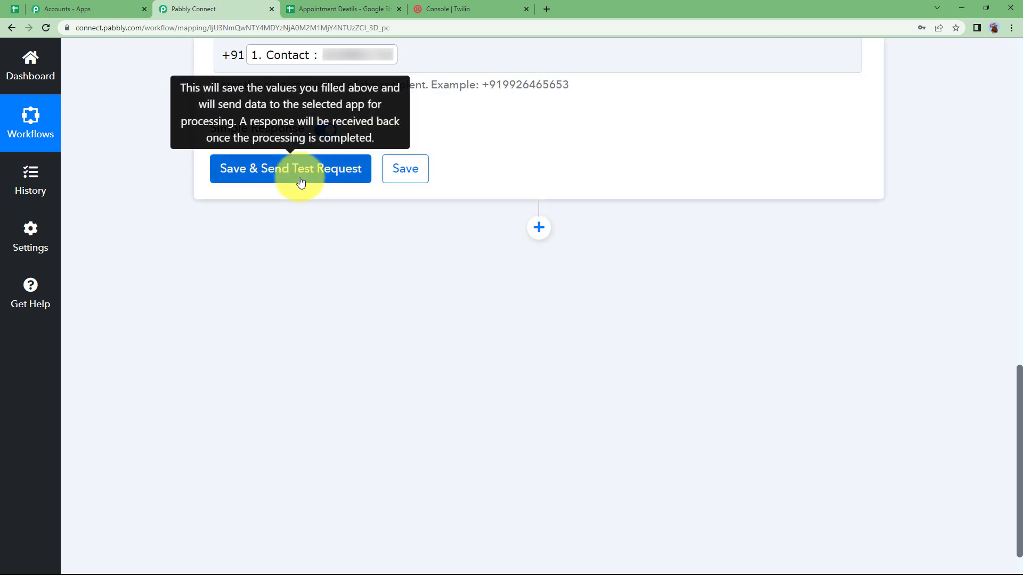
Send a Twilio test SMS, collapse the step, and view the received-message screenshot
click(301, 182)
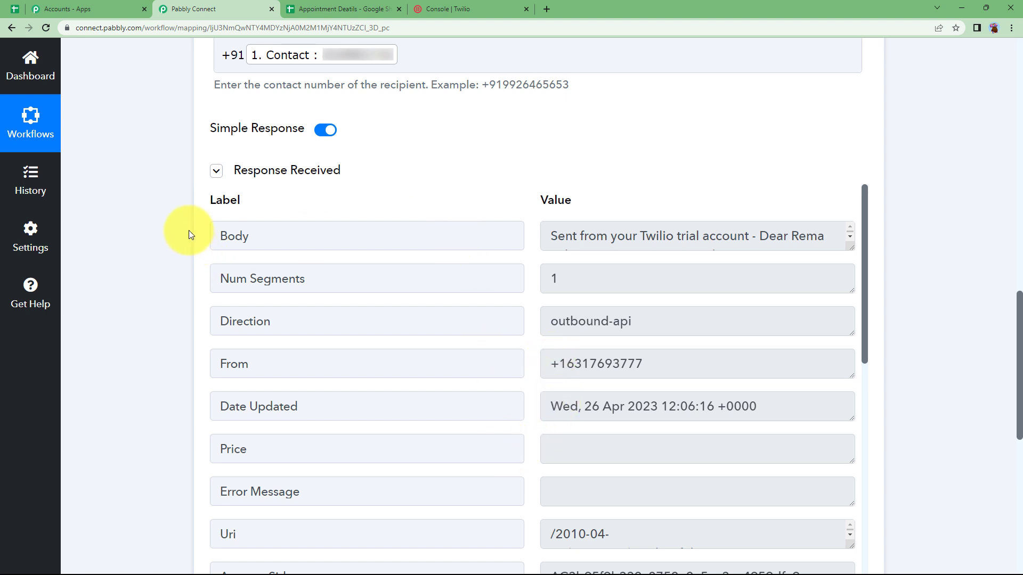
scroll(181, 222, up, 15)
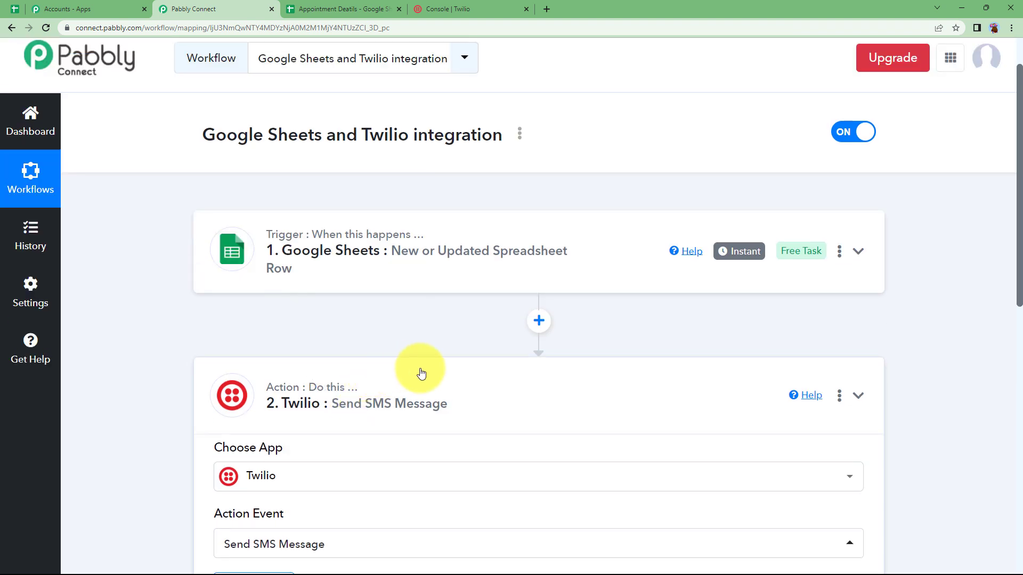
click(409, 371)
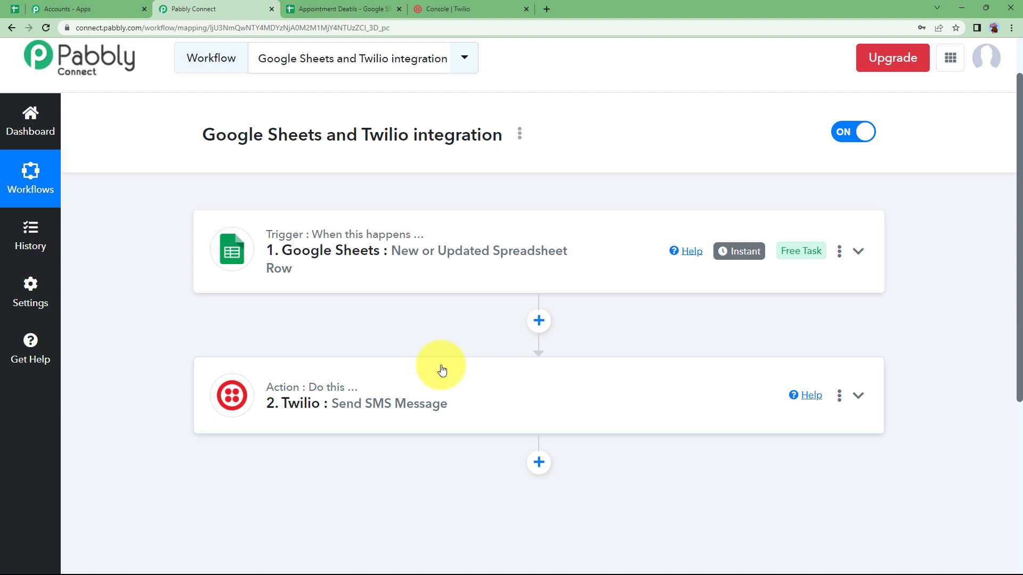
key(alt+Tab)
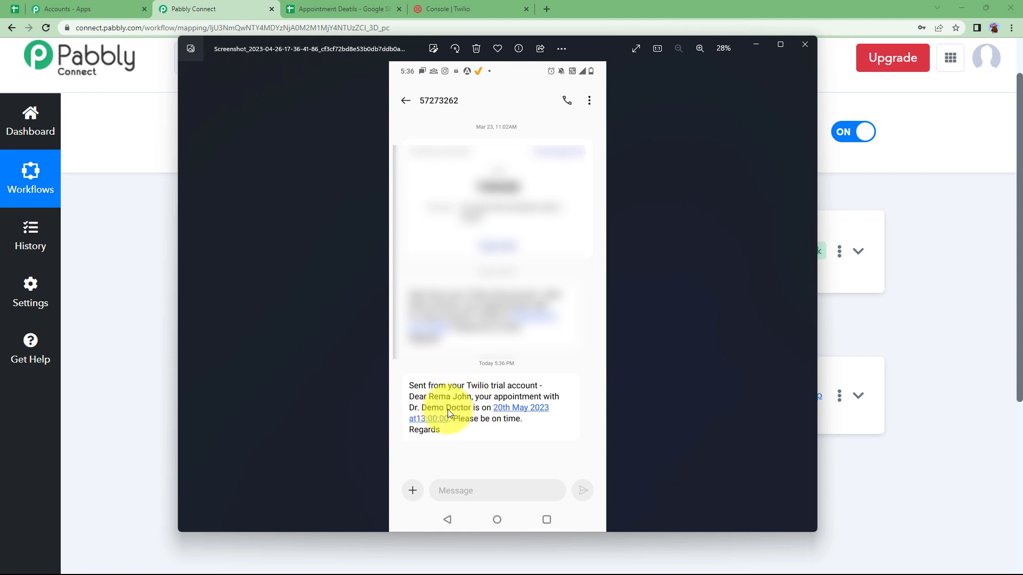
key(alt+Tab)
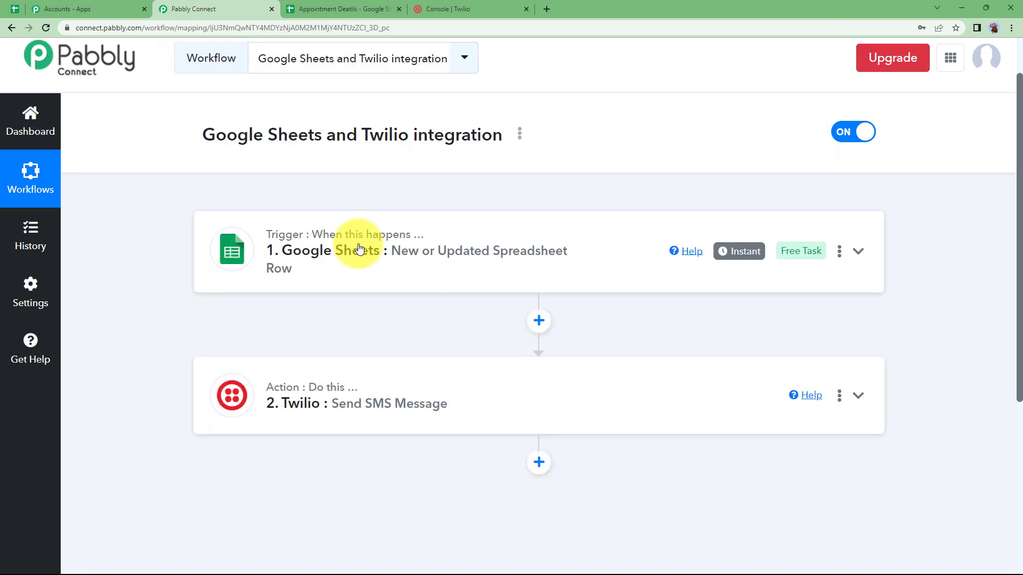